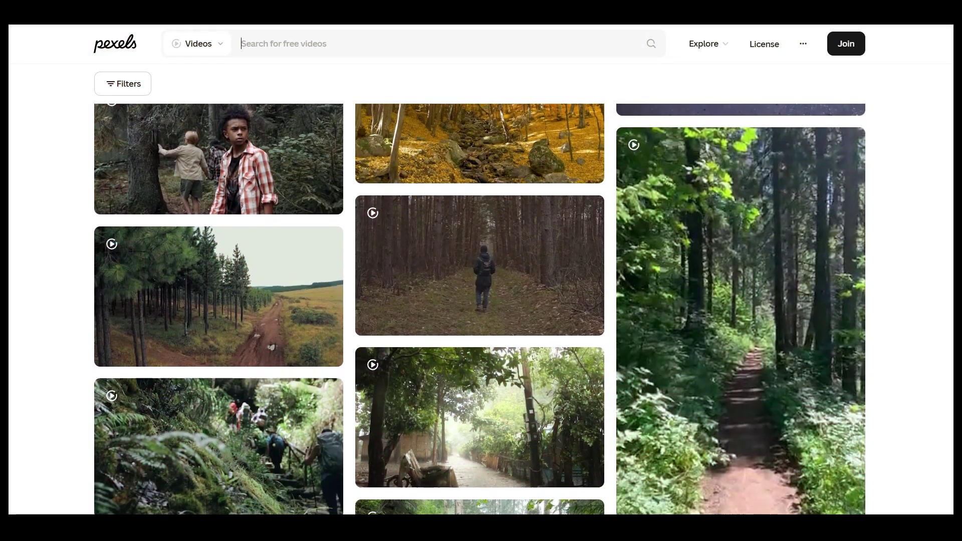
- Switch the Main composition's 3D renderer to Advanced 3D in Composition Settings
scroll(480, 301, down, 3)
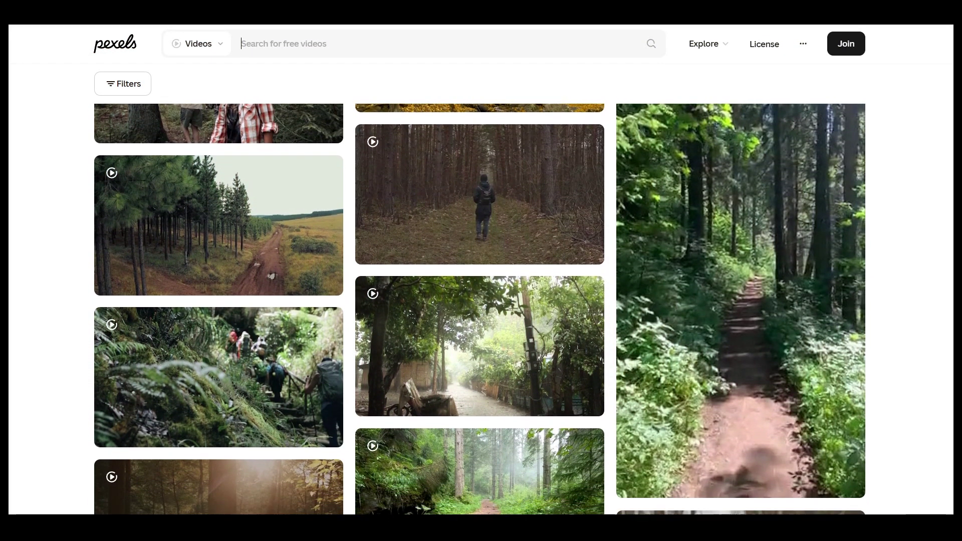
scroll(479, 300, down, 3)
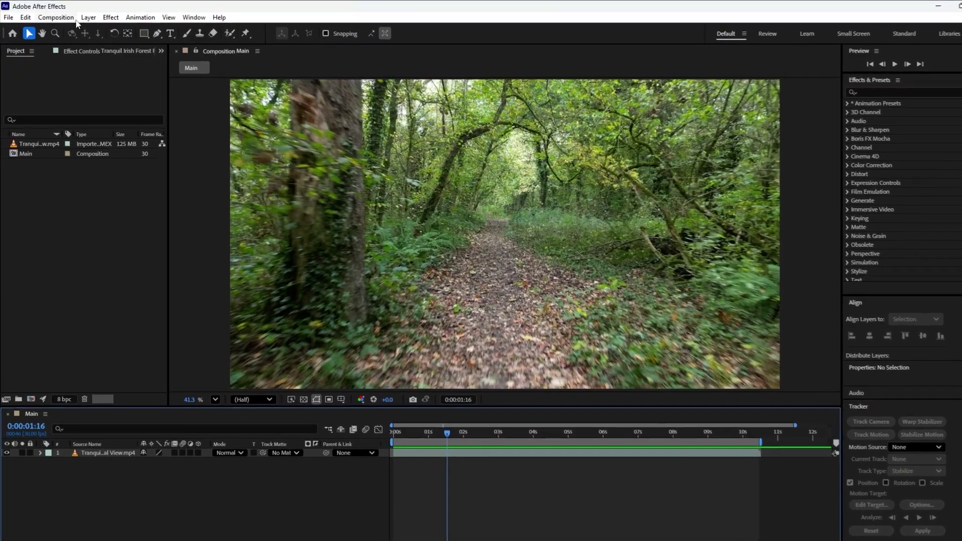
click(57, 18)
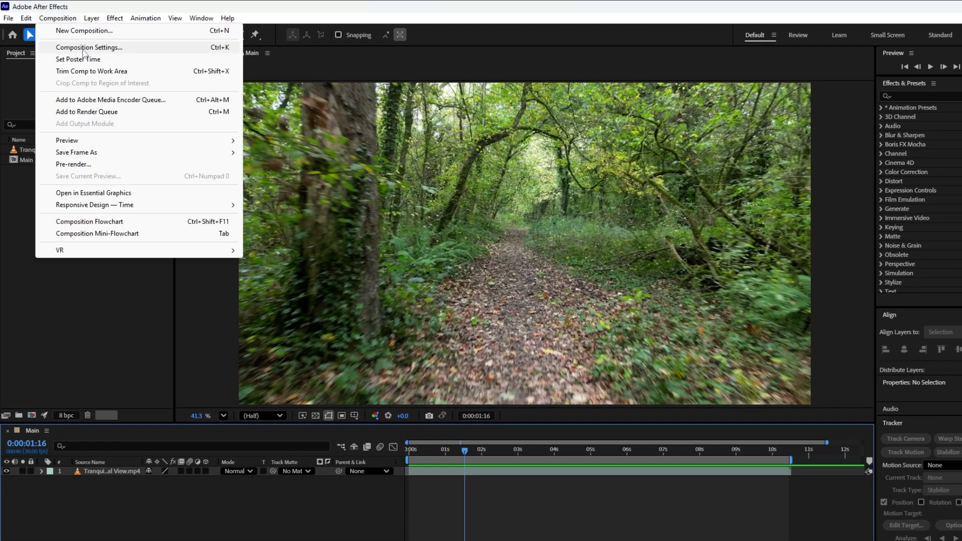
click(83, 49)
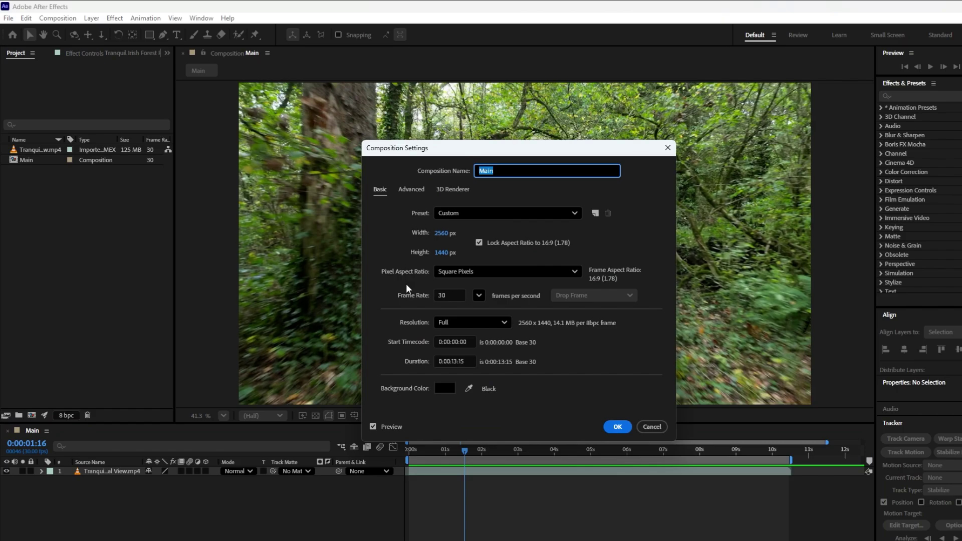
click(449, 187)
click(471, 244)
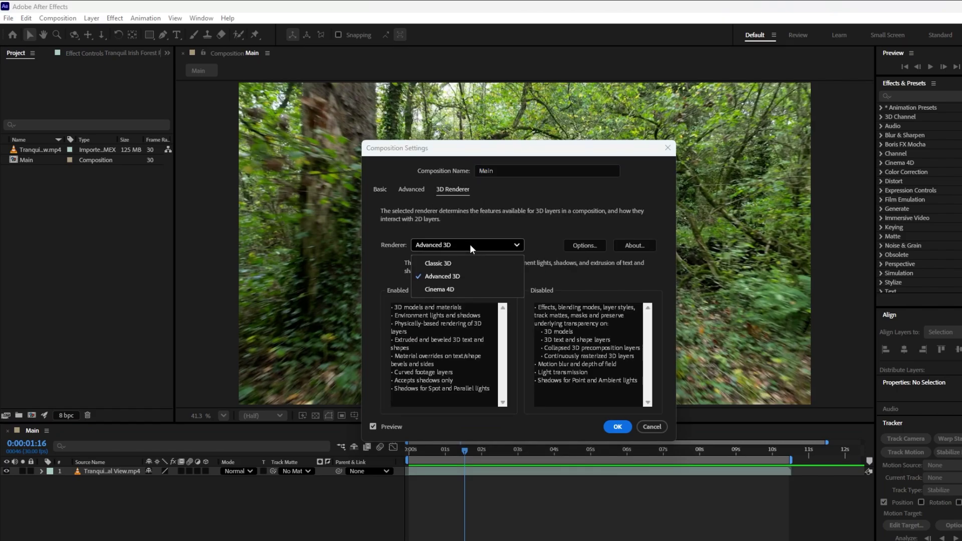
click(443, 276)
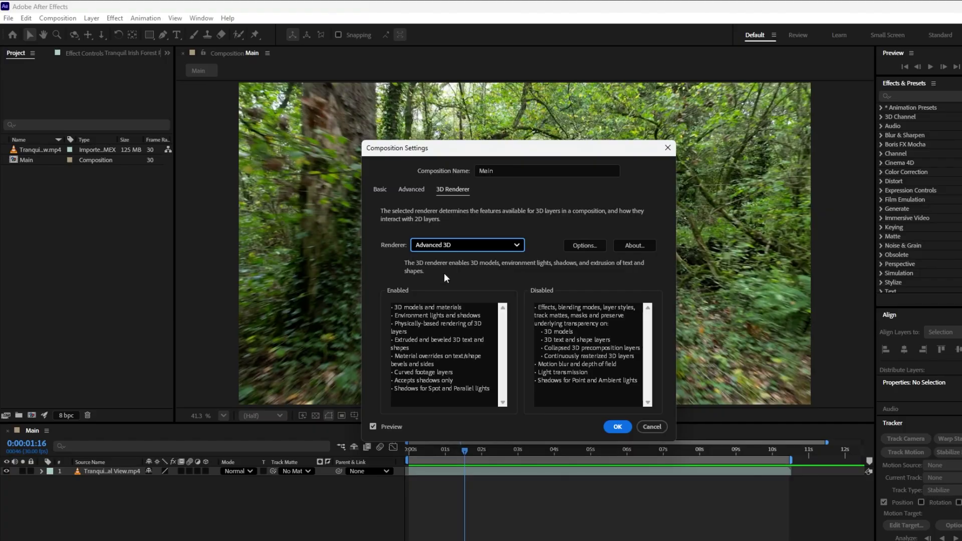
click(618, 427)
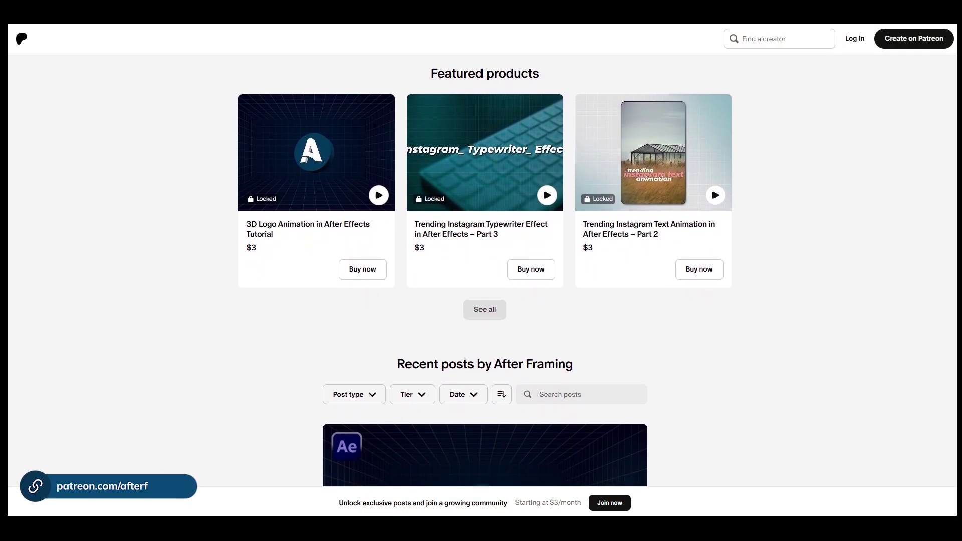
scroll(481, 286, down, 2)
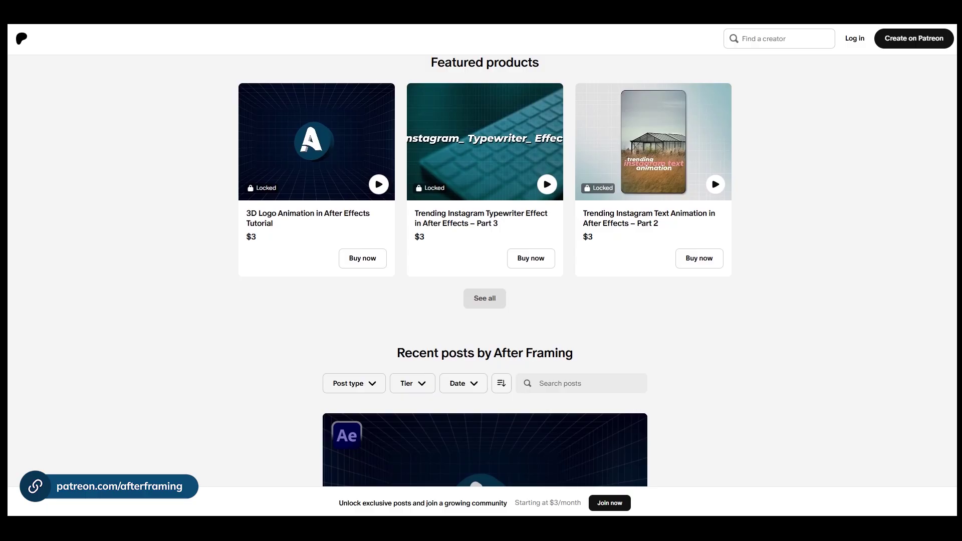
scroll(481, 285, down, 2)
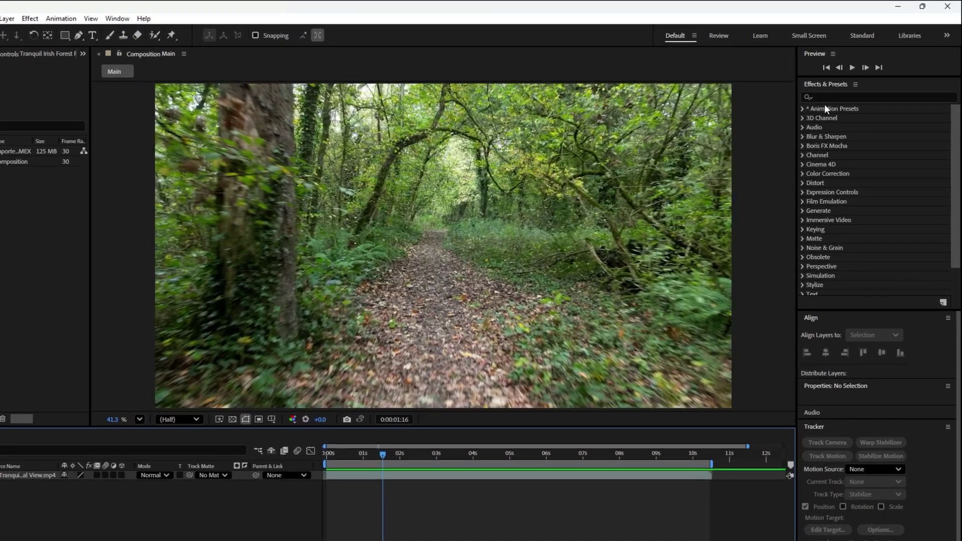
- Find 3D Camera Tracker with '3d ca', apply it to the forest clip, and review the solved track points
click(831, 97)
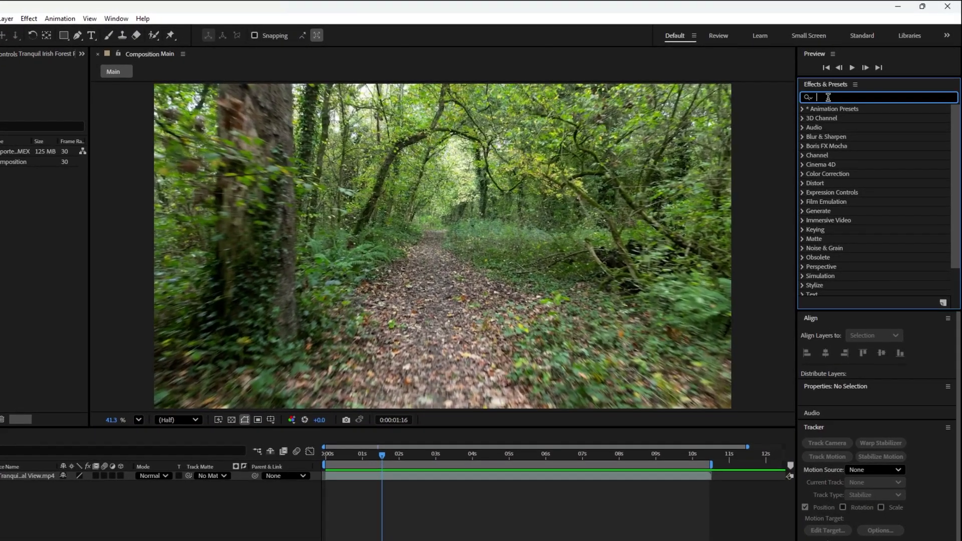
text(3d ca)
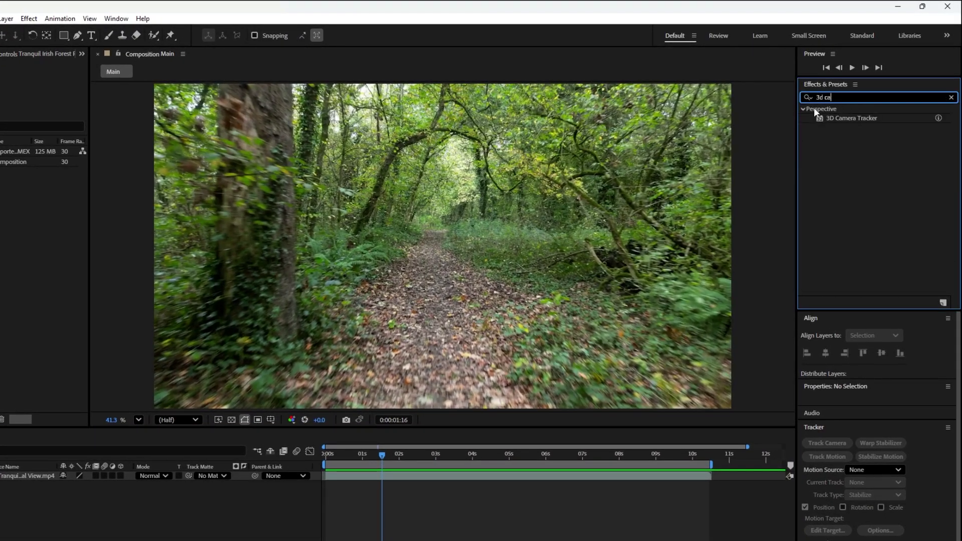
drag(829, 120, 346, 472)
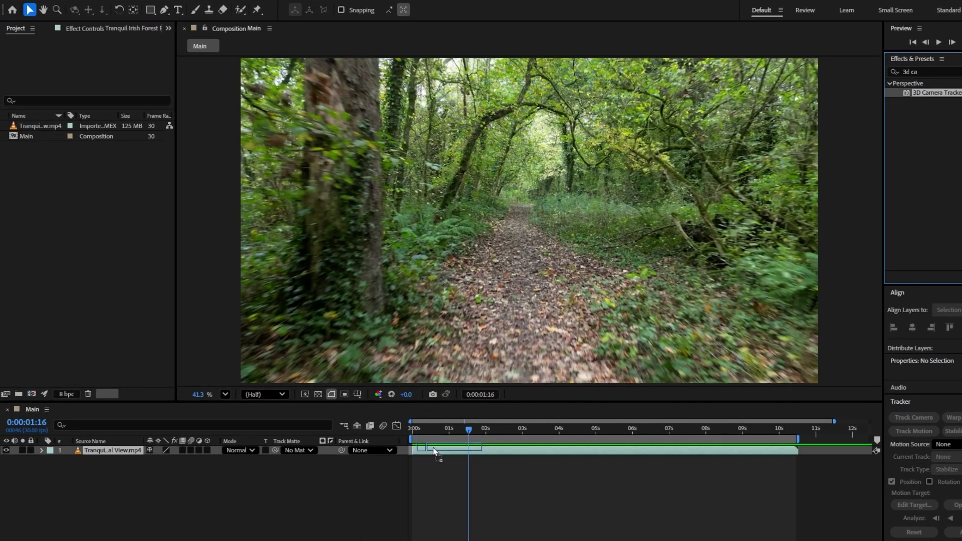
drag(433, 447, 433, 450)
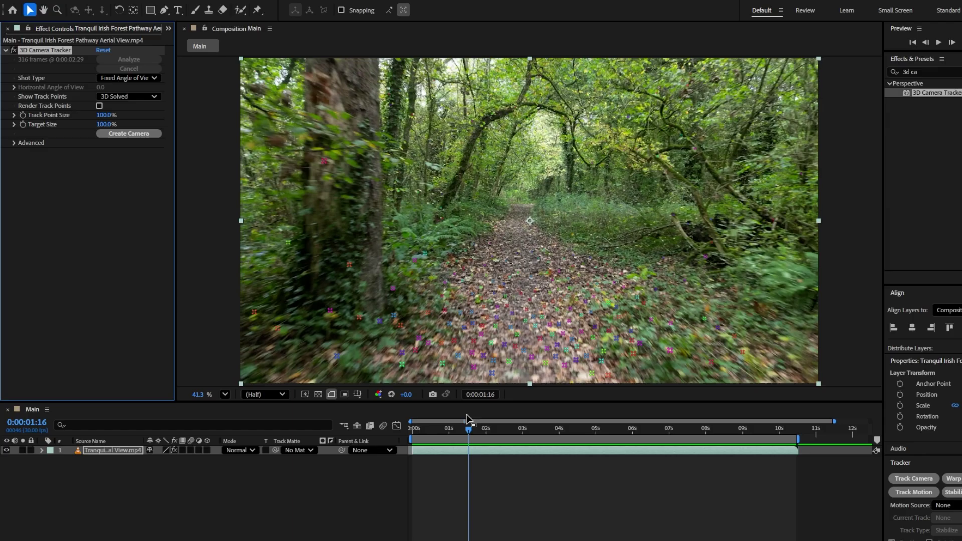
drag(469, 431, 537, 439)
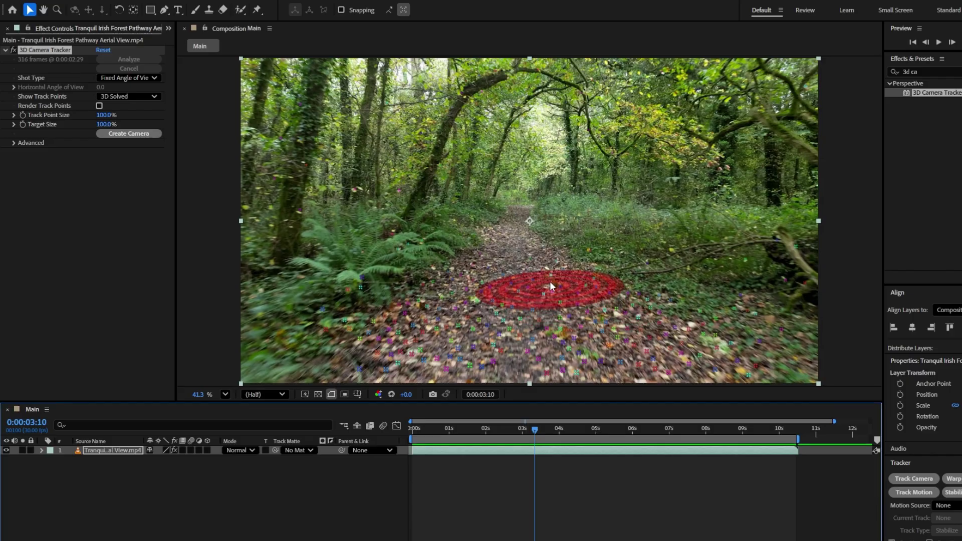
- Create a solid and camera at the path's track-point target, then scrub back to check it
right_click(518, 289)
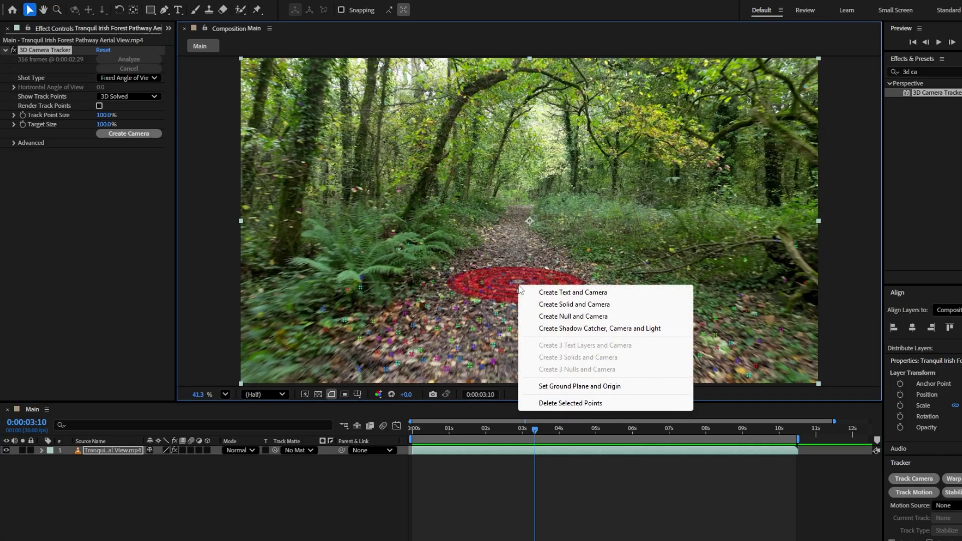
click(558, 304)
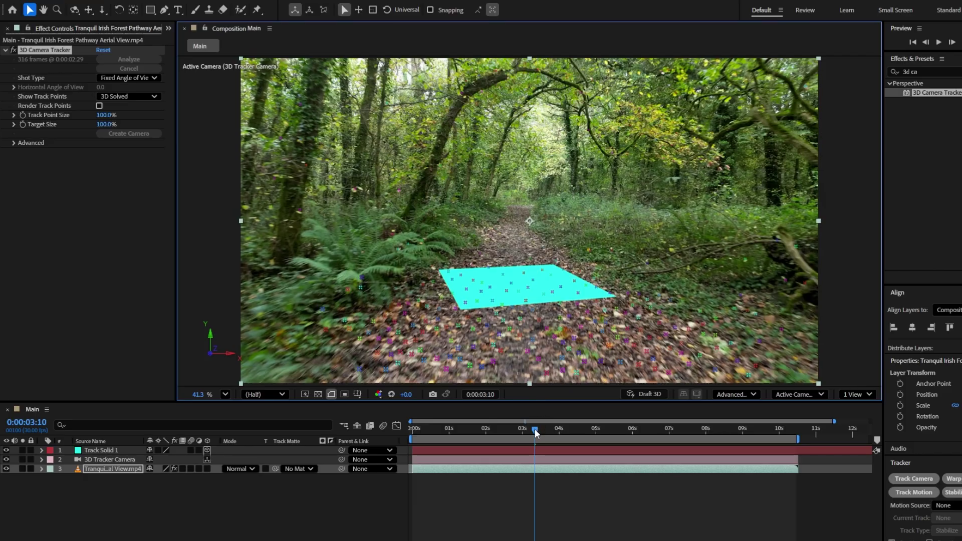
drag(534, 429, 522, 471)
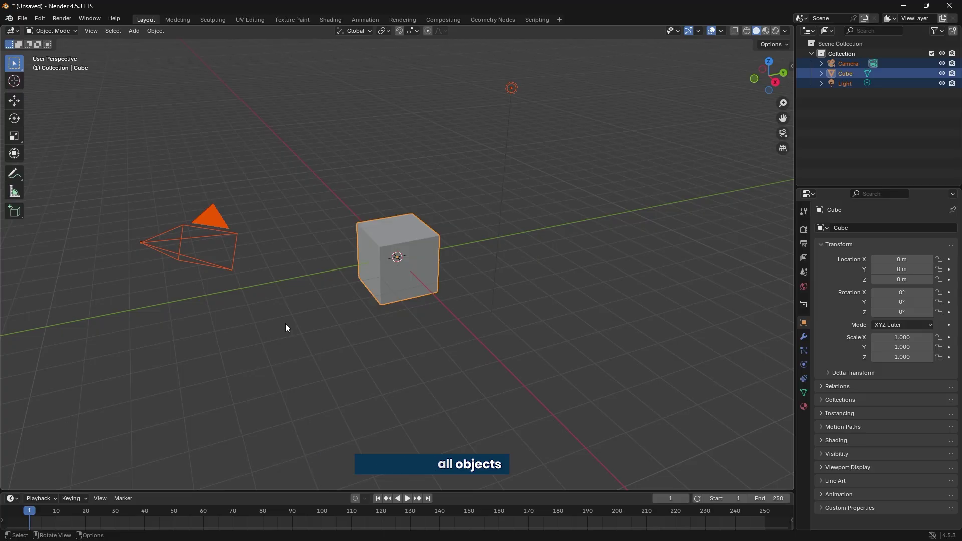
- Delete the default camera, cube and light, then import Door GLB.glb as glTF 2.0
key(x)
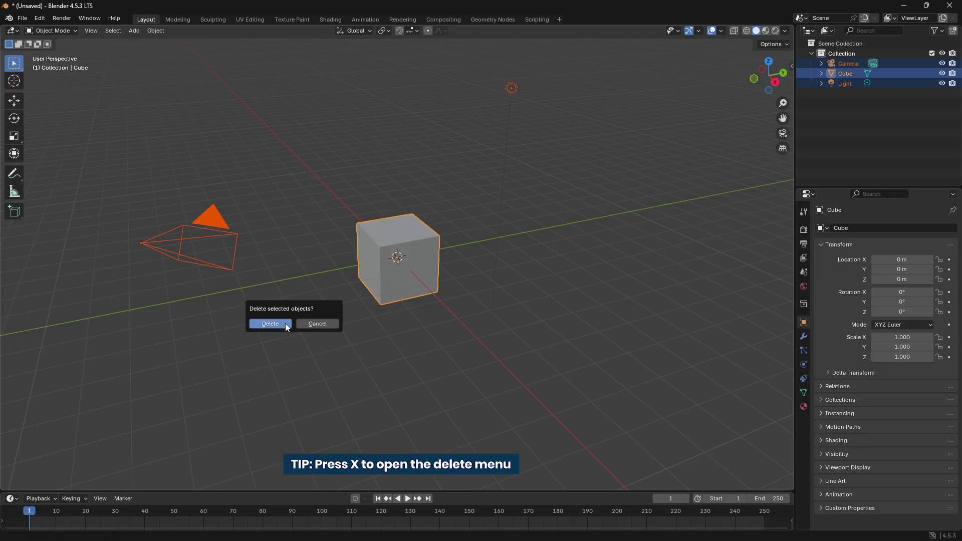
click(286, 323)
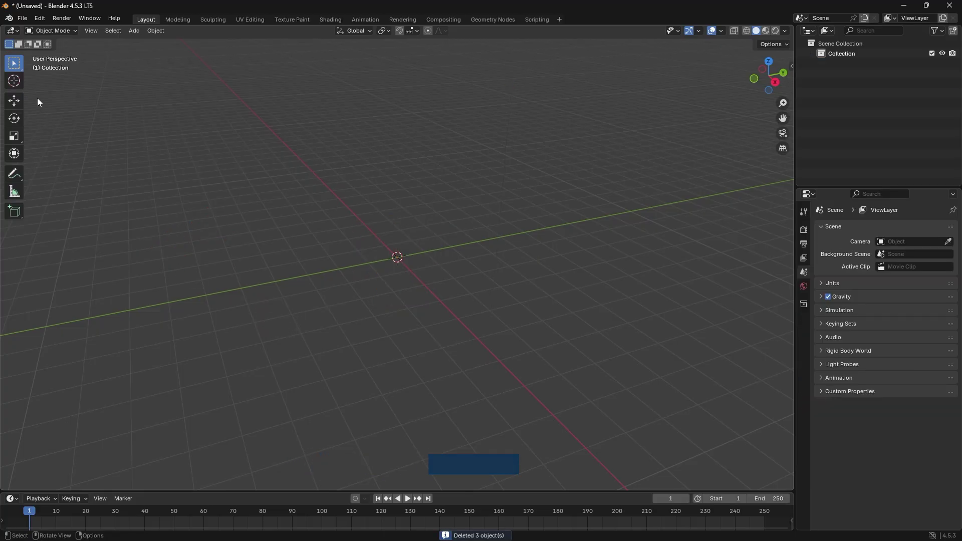
click(22, 19)
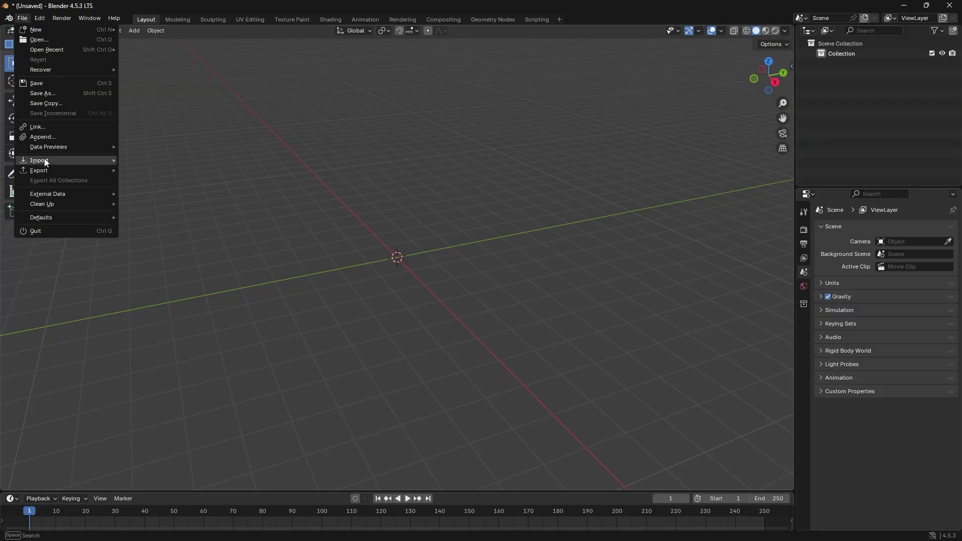
mouse_move(43, 160)
click(157, 270)
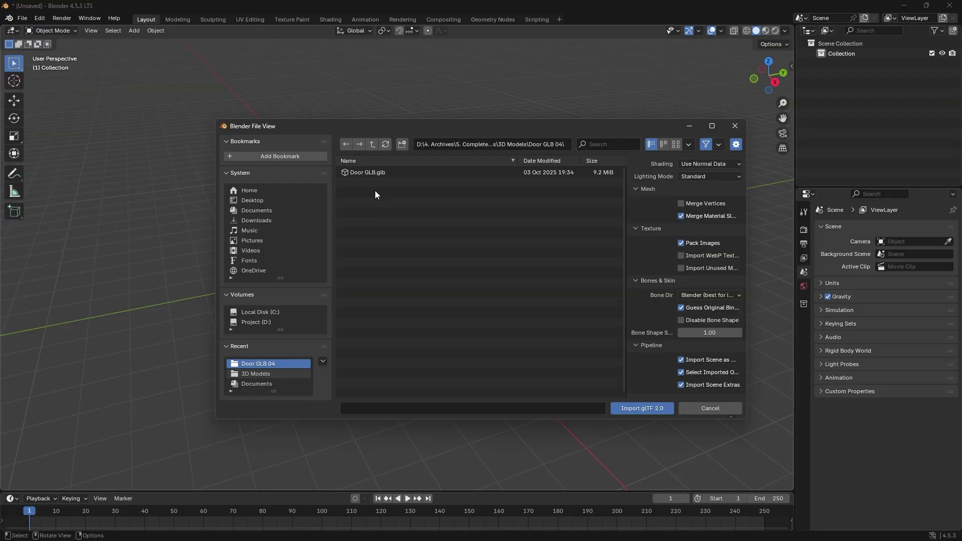
click(369, 172)
- Import Door GLB.glb and frame the whole door in a front view
double_click(369, 172)
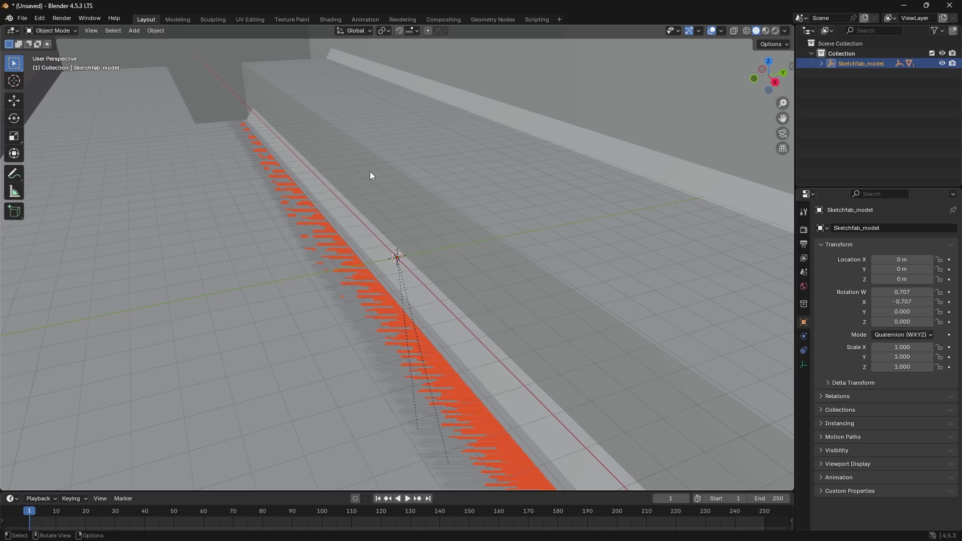
scroll(370, 171, down, 10)
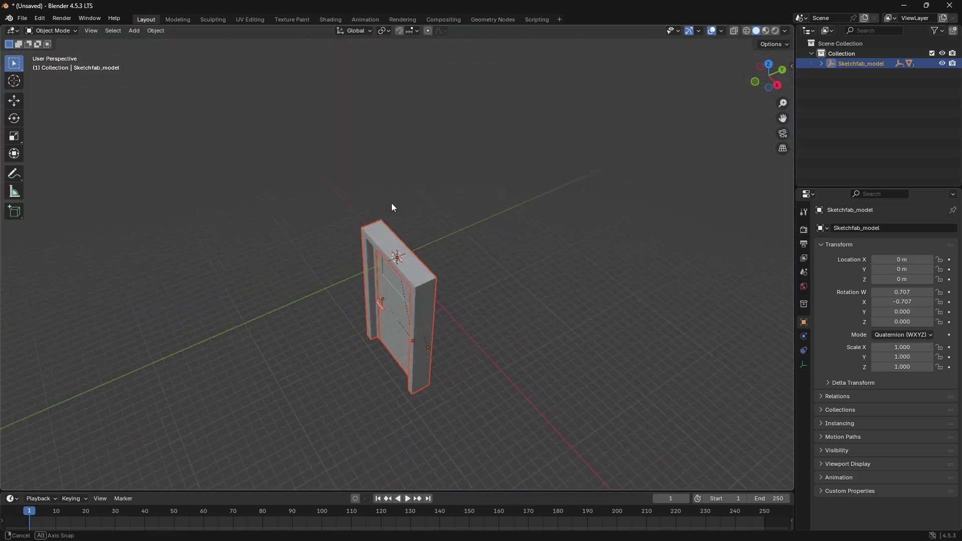
drag(391, 203, 440, 155)
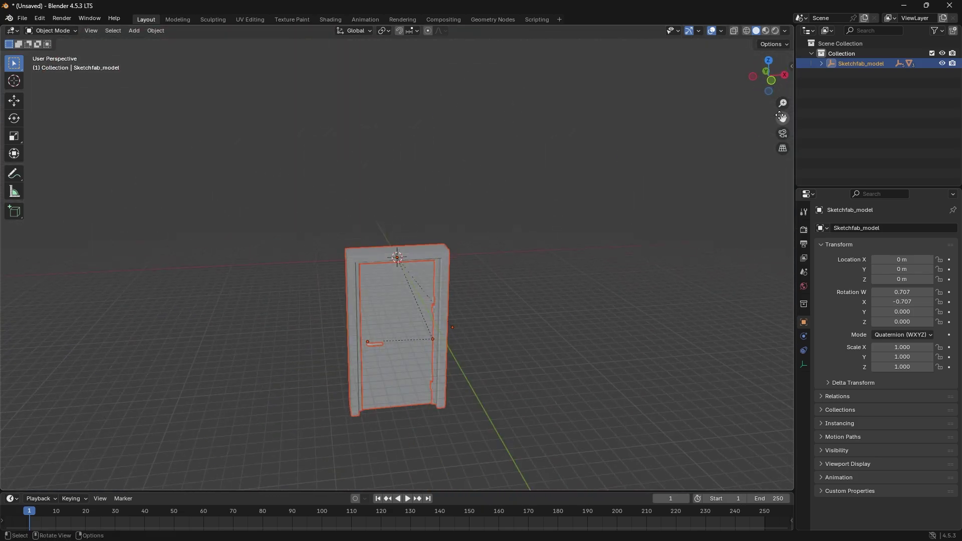
drag(782, 117, 538, 300)
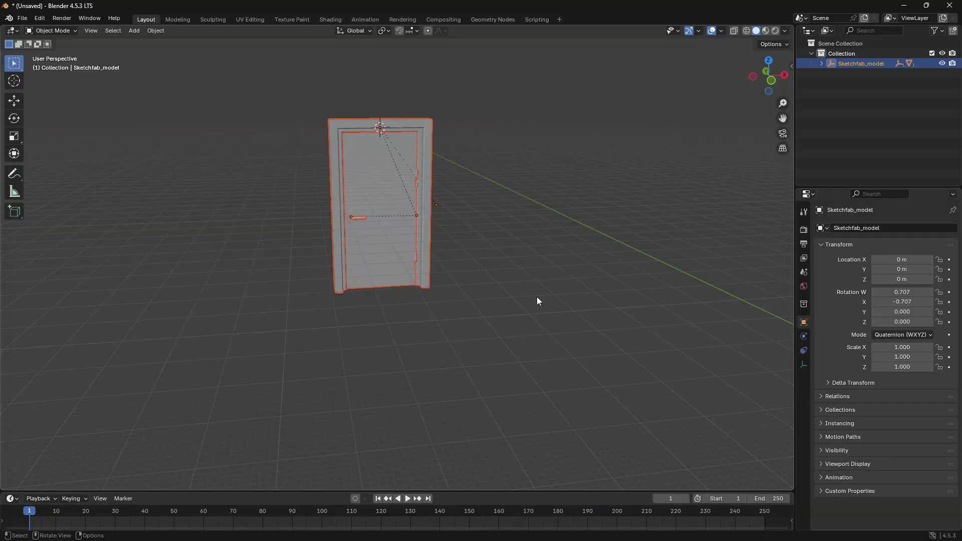
- Enlarge the timeline, play the animation, and stop at frame 90
drag(347, 489, 348, 339)
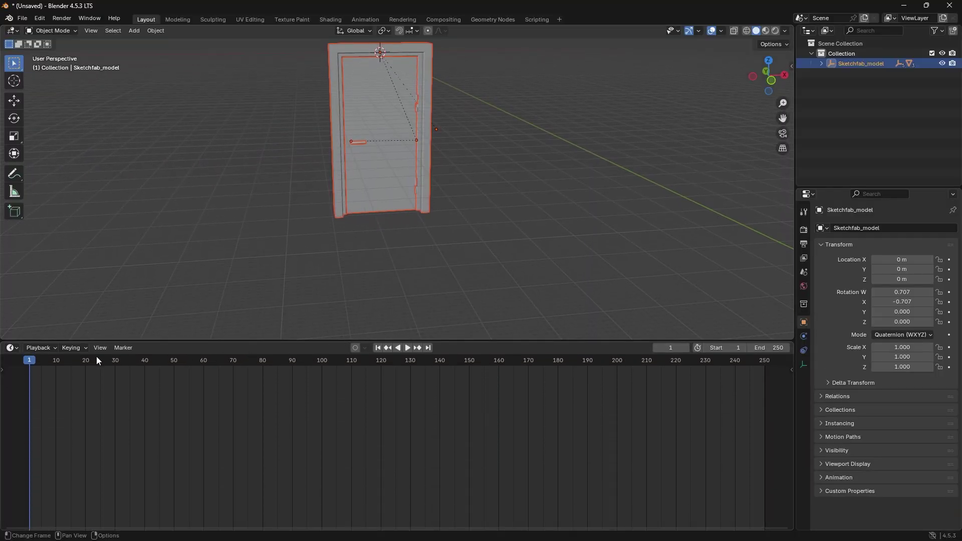
key(space)
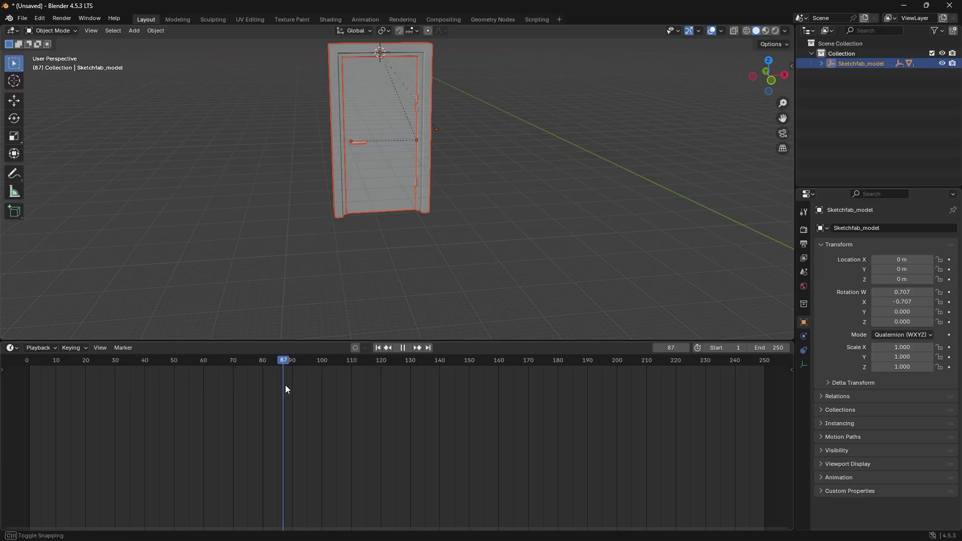
drag(286, 385, 292, 387)
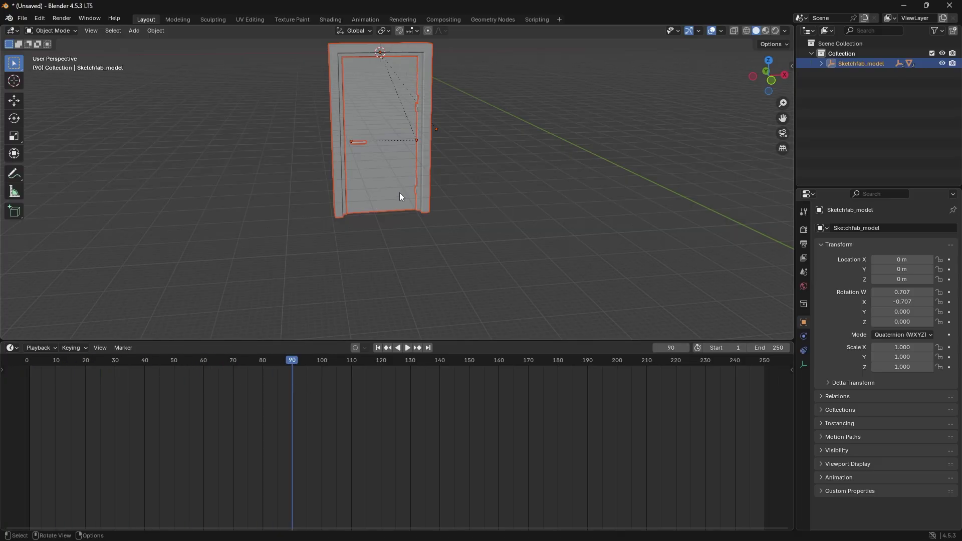
- Keyframe the door leaf's Z rotation closed at frame 90 and open at -1.100 at frame 135
click(390, 161)
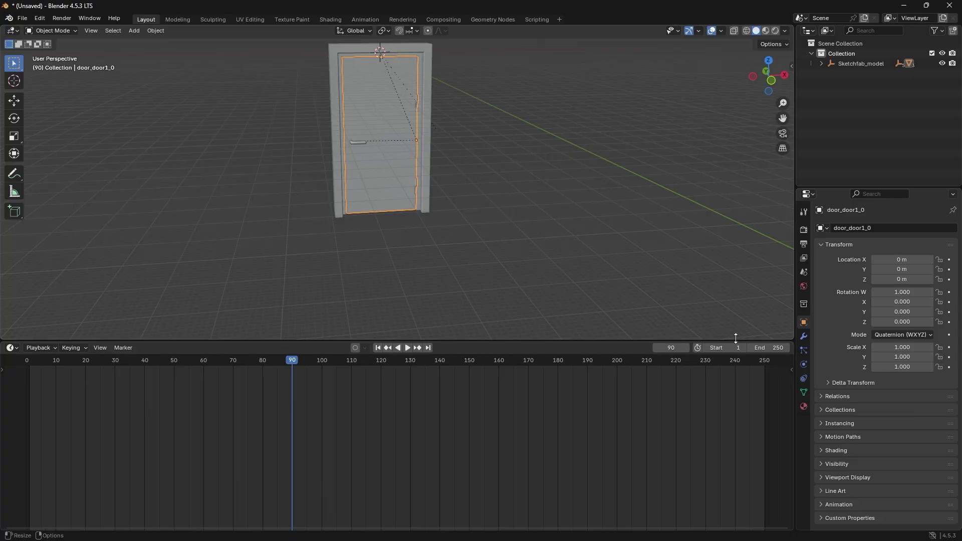
click(950, 323)
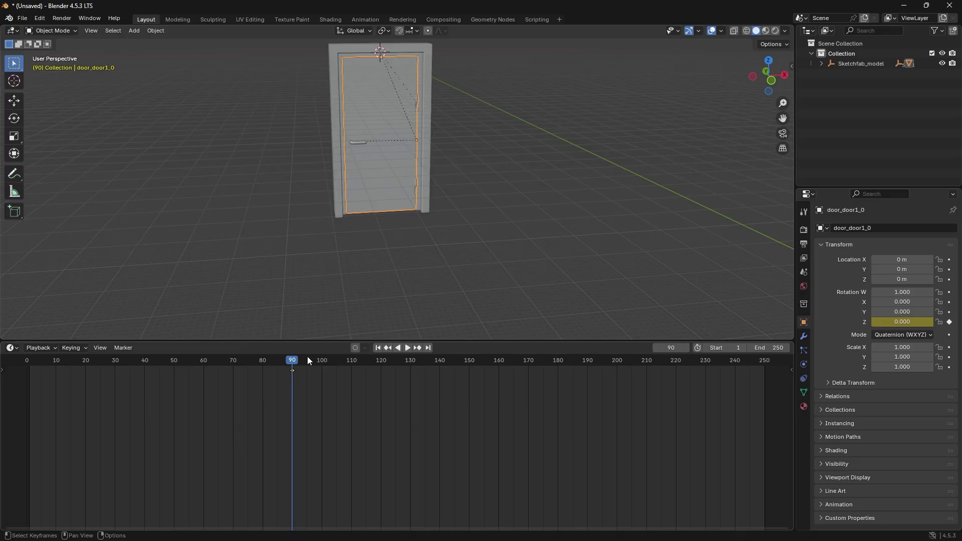
drag(290, 367, 427, 372)
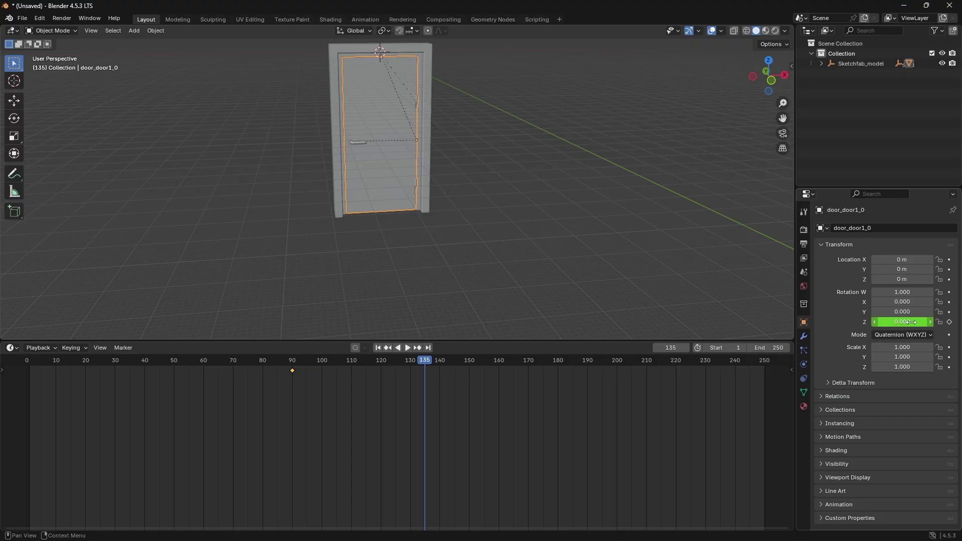
drag(901, 322, 926, 332)
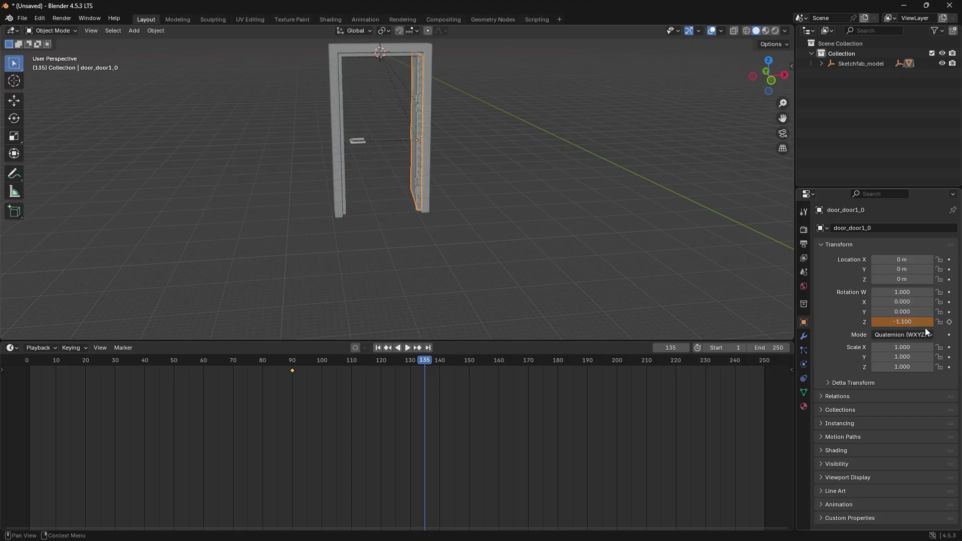
click(950, 321)
- Preview the swing, then paste the open-door keyframe at frame 250
drag(411, 361, 489, 398)
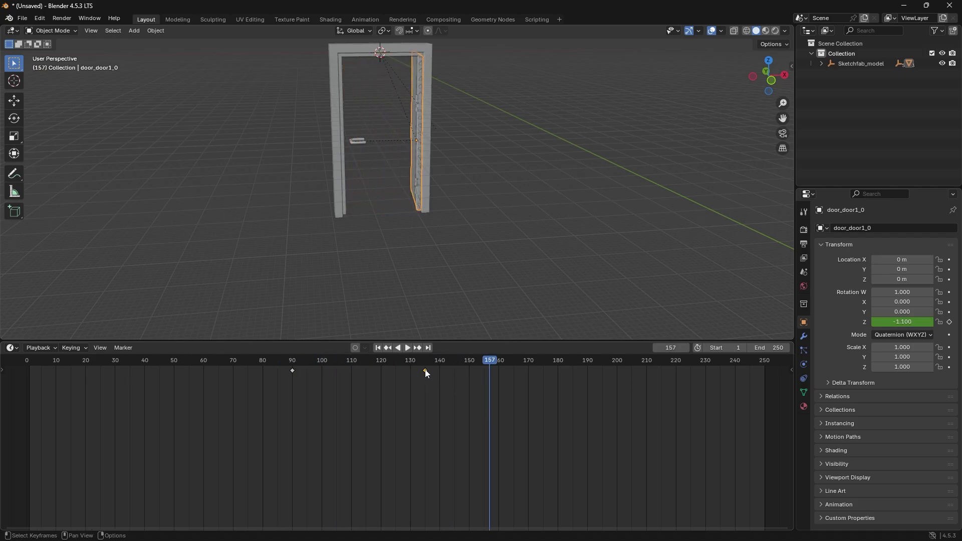
drag(491, 360, 765, 378)
key(ctrl+v)
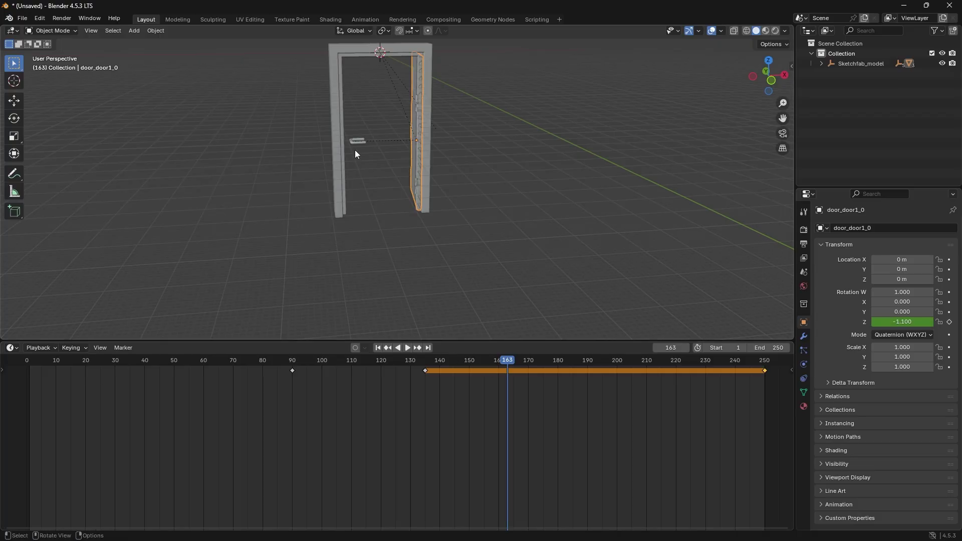
- Delete the door handle, then export a glTF 2.0 file named 'Door Animation'
click(358, 143)
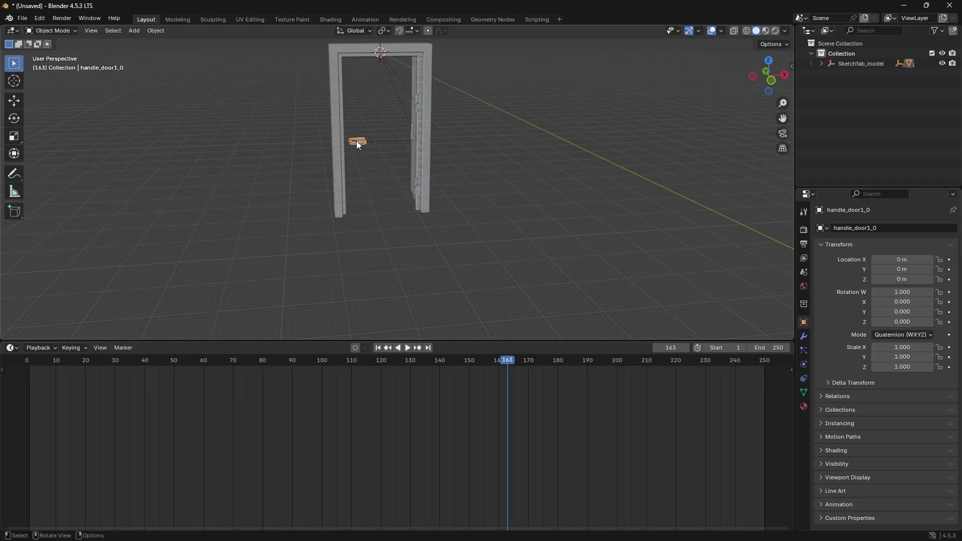
key(x)
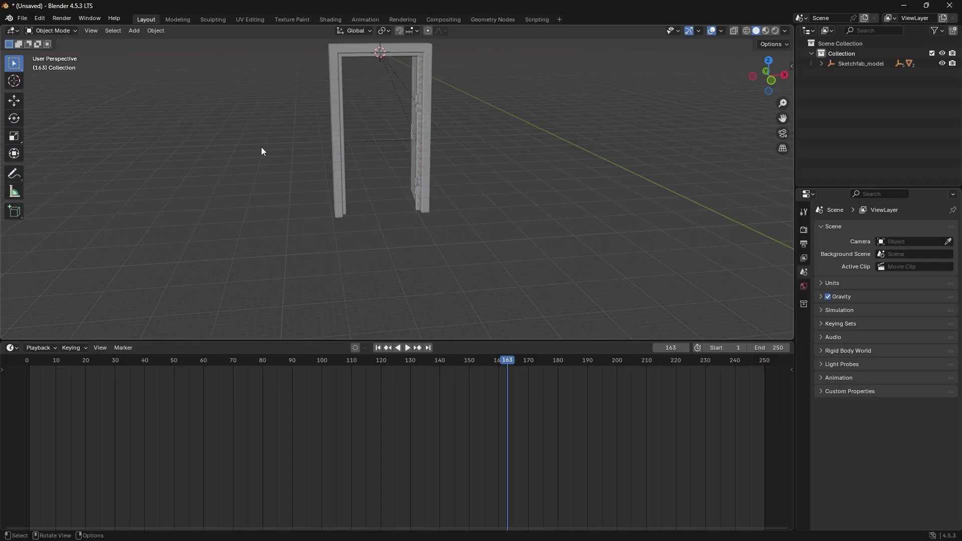
click(21, 19)
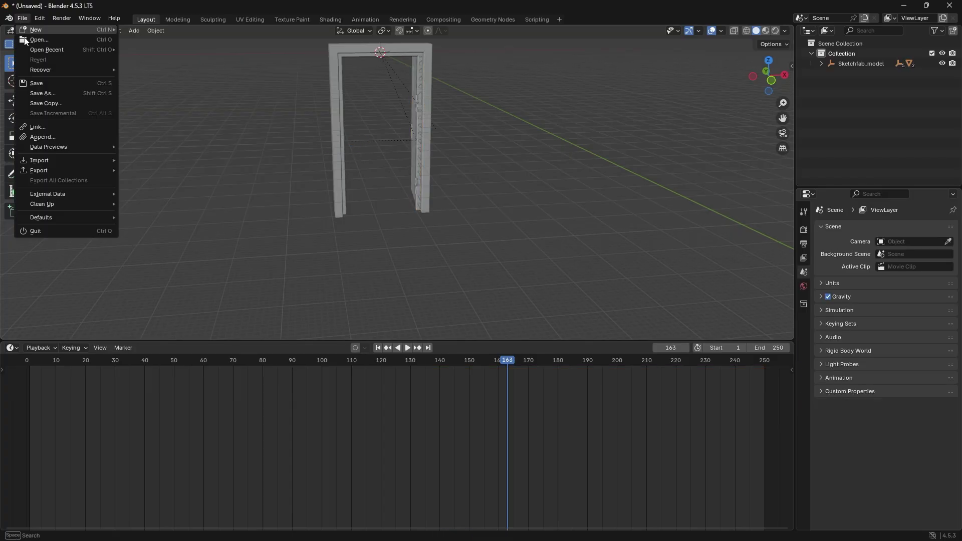
mouse_move(44, 170)
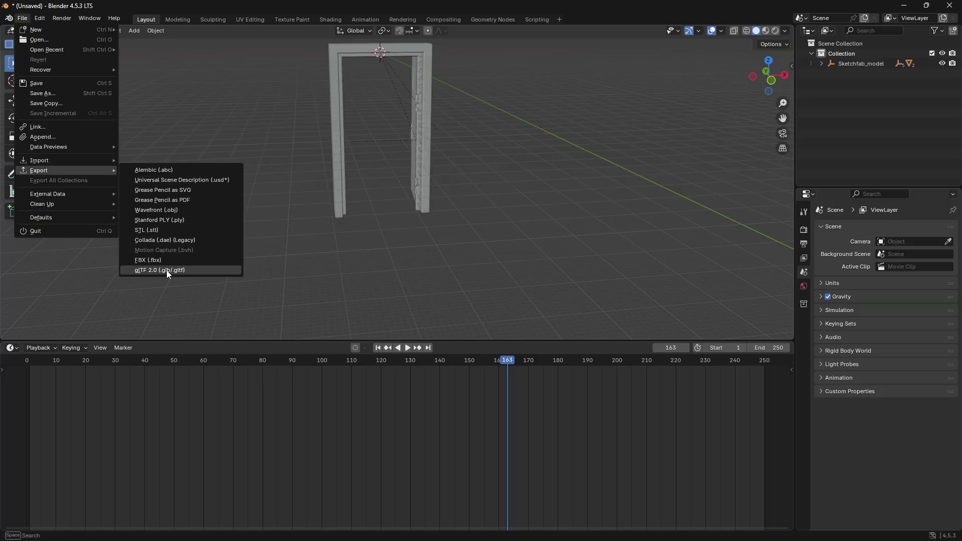
click(143, 270)
text(D)
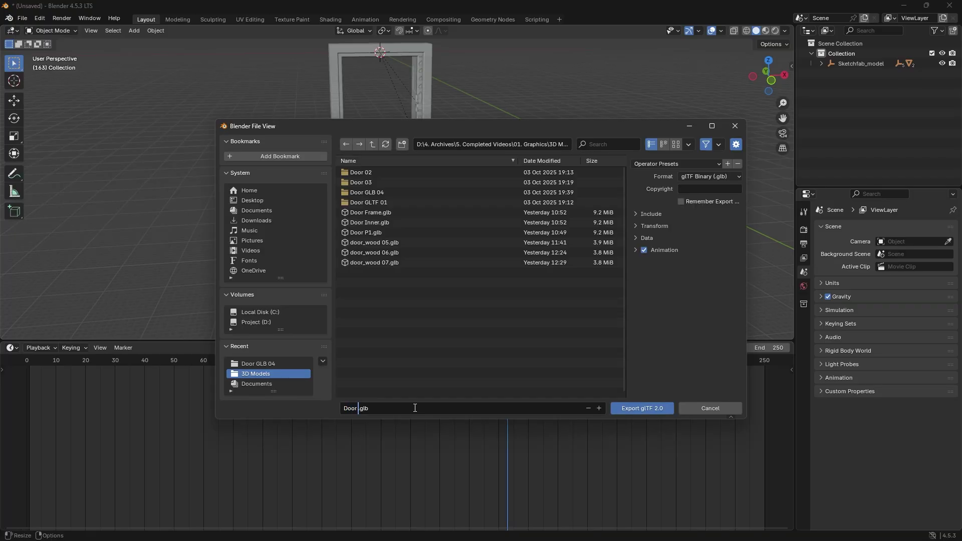
text(oor Animation)
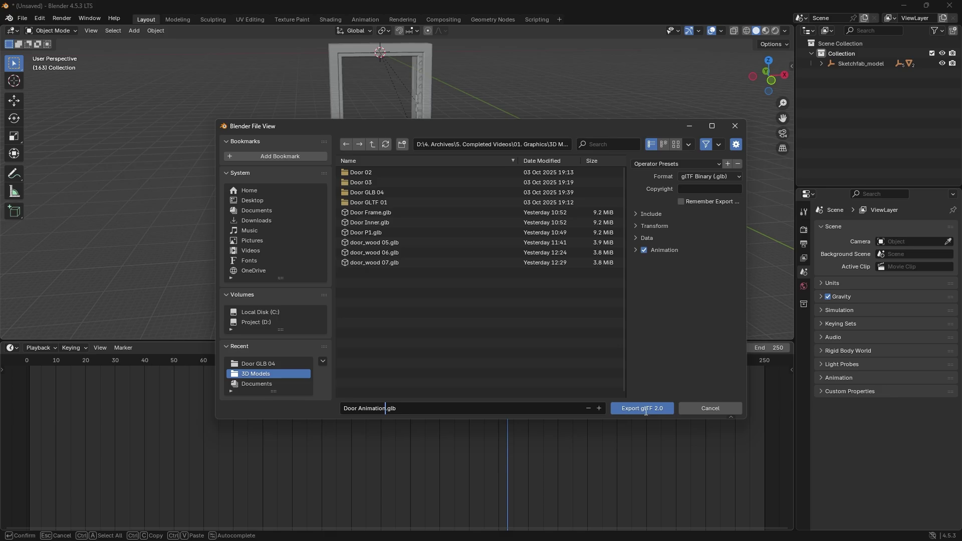
click(646, 411)
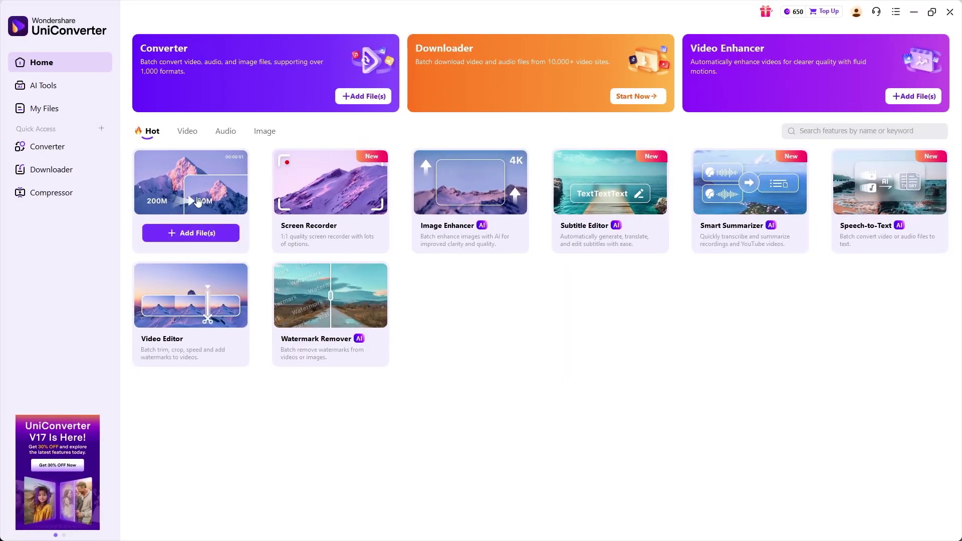
- In Compressor, add the whole Tutorials folder through Add Folder
click(198, 202)
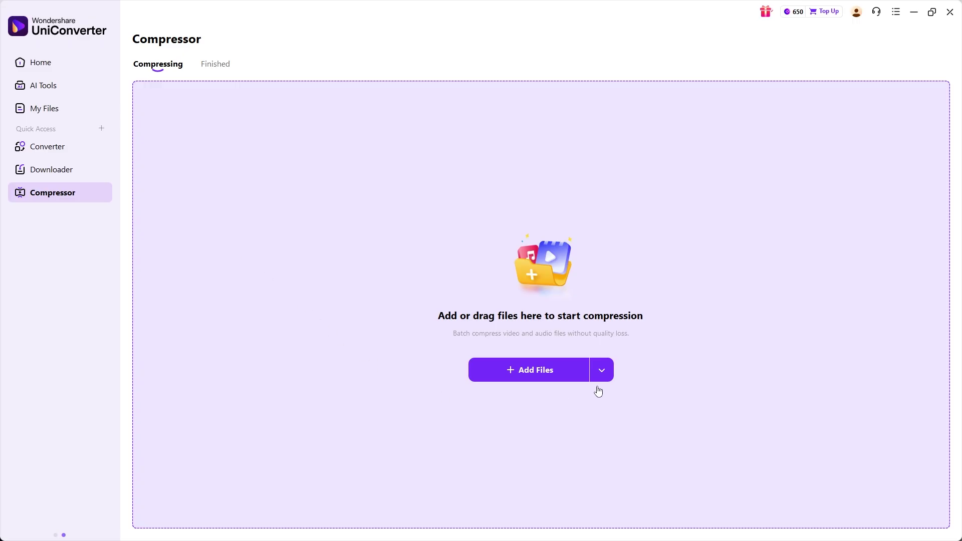
click(601, 370)
click(611, 423)
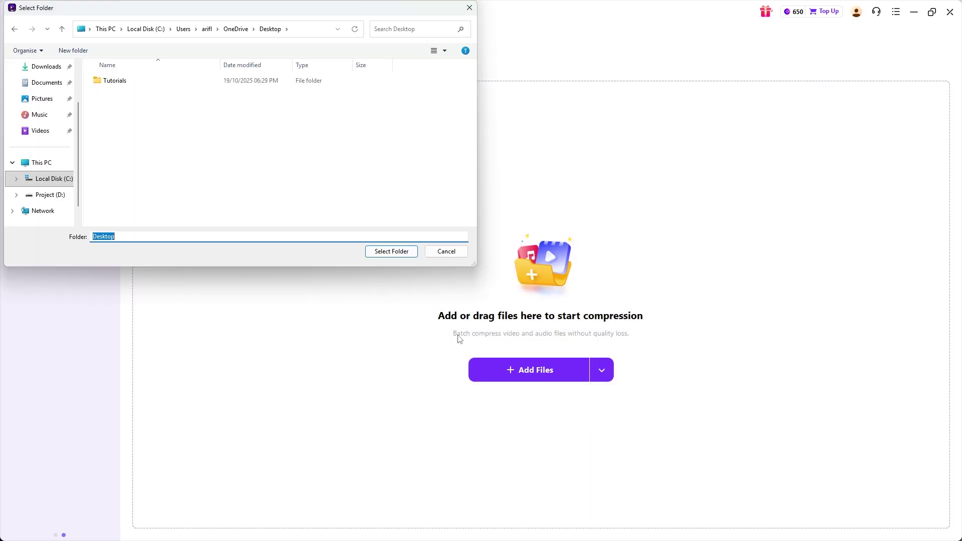
click(109, 83)
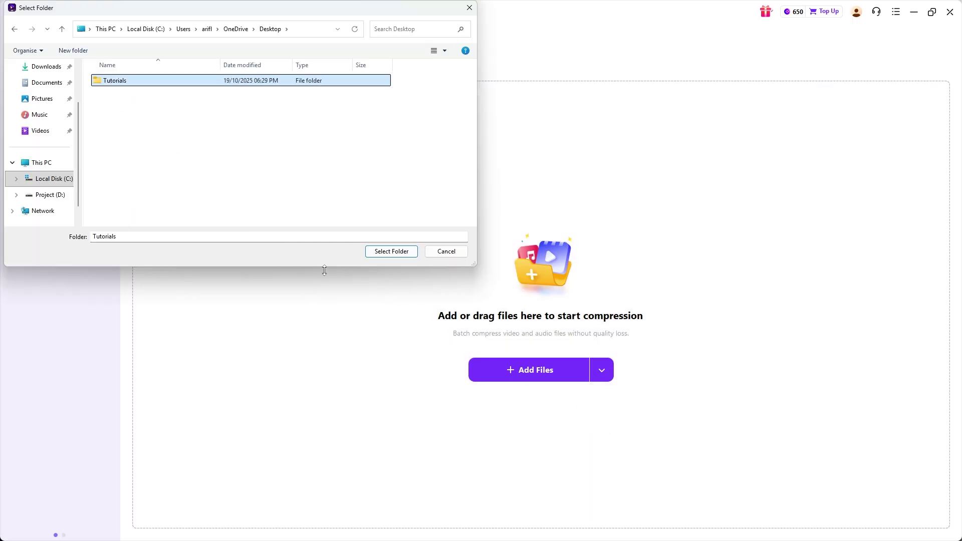
click(392, 251)
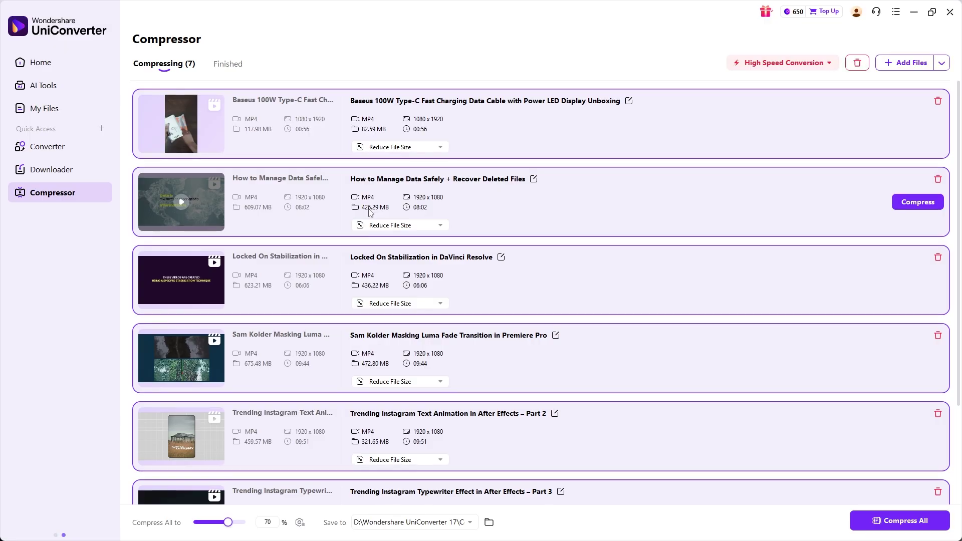
- Lower the second video's compression target to 49%
click(423, 227)
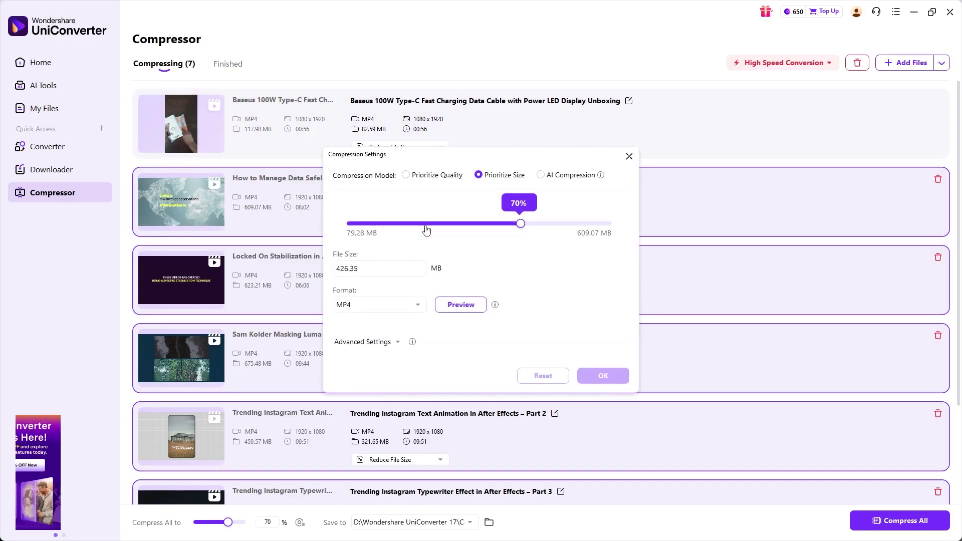
drag(520, 224, 456, 226)
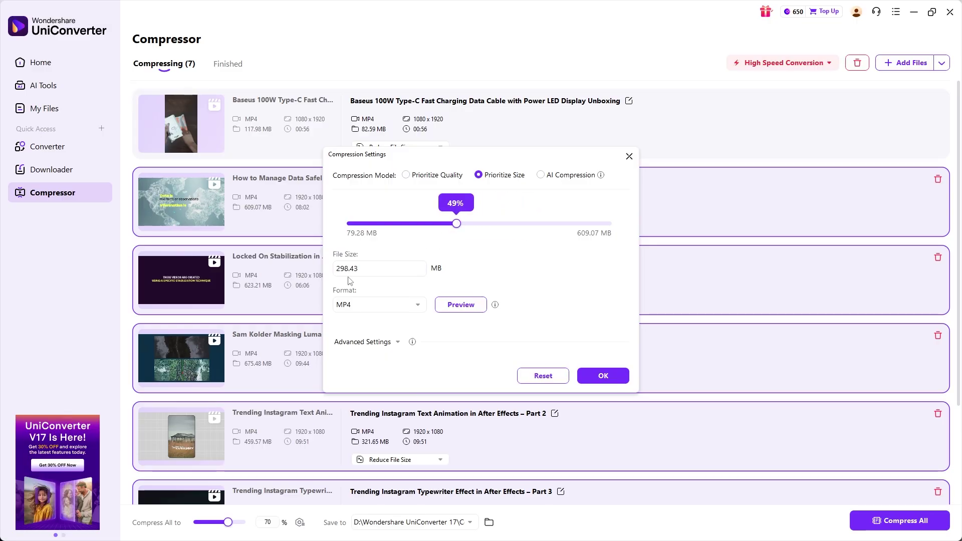
click(603, 376)
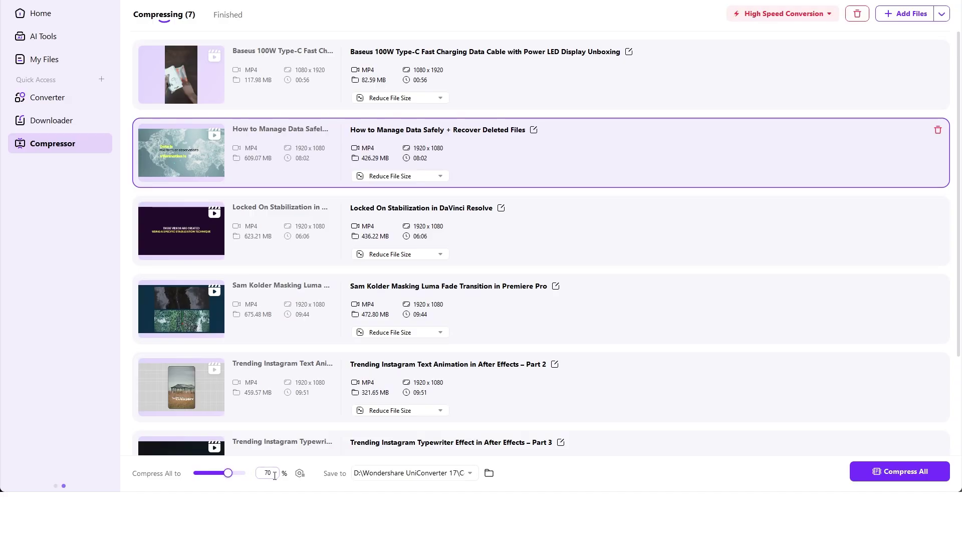
- Set all videos to compress at 60% with MKV as the output format
click(299, 473)
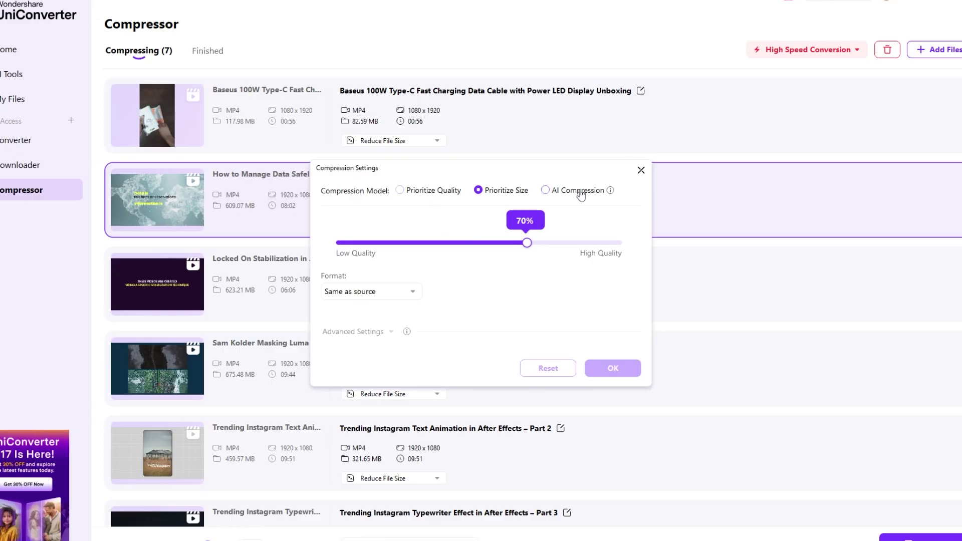
drag(530, 246, 498, 250)
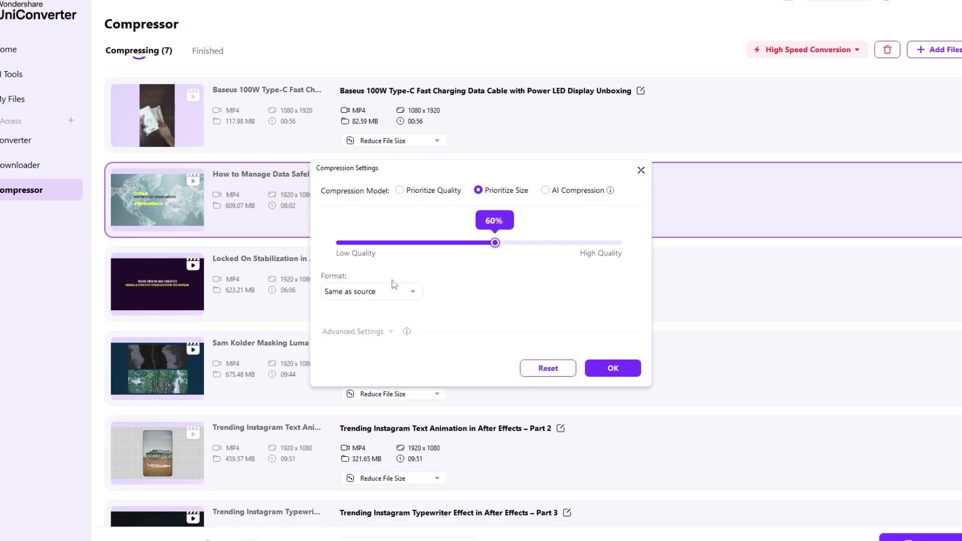
click(395, 300)
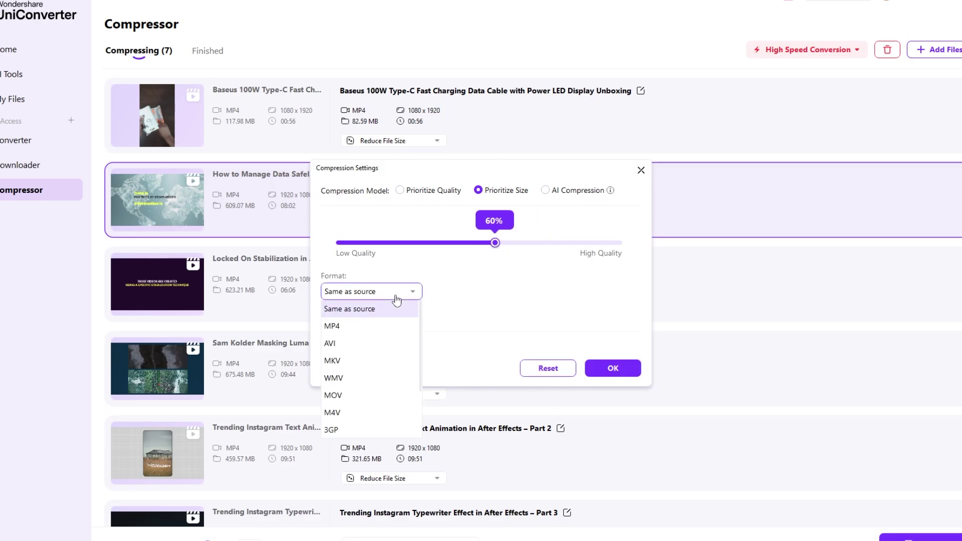
click(343, 362)
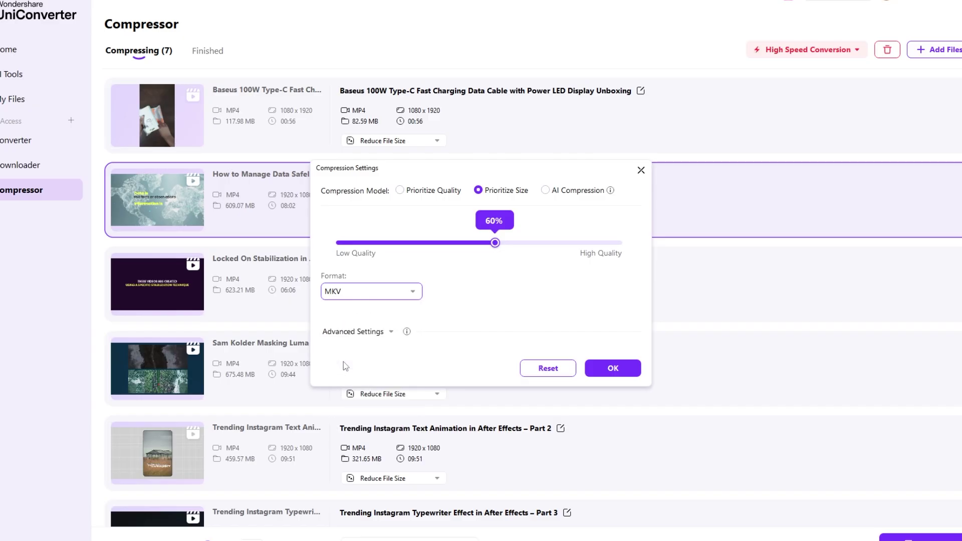
click(613, 370)
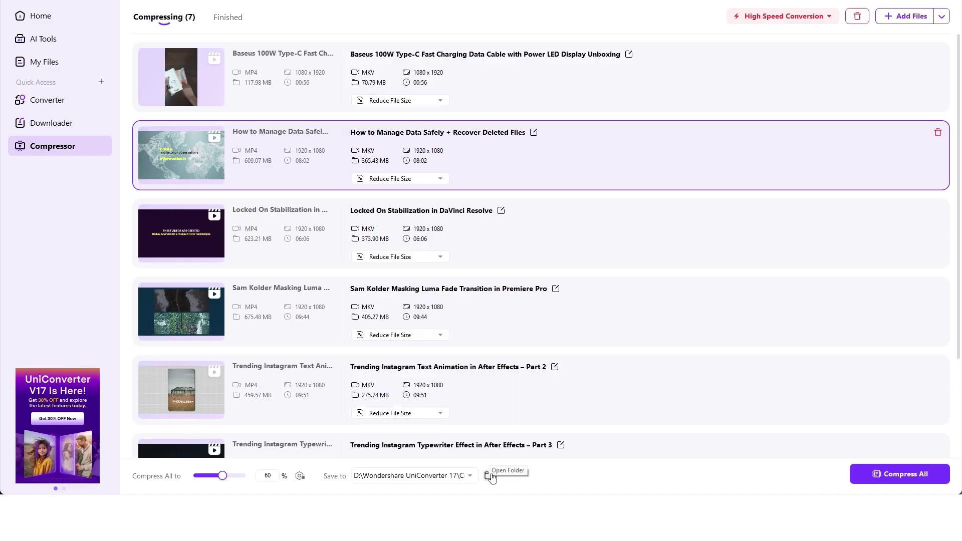
- Run Compress All on the seven queued videos
click(893, 478)
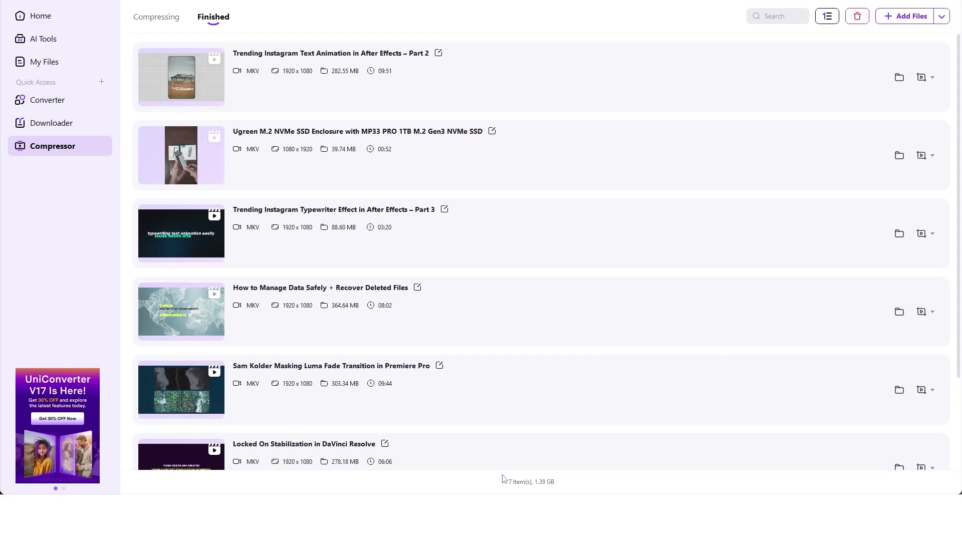
- Open the output folder and play the 'How to Manage Data Safely + Recover Deleted Files' video in VLC
click(899, 311)
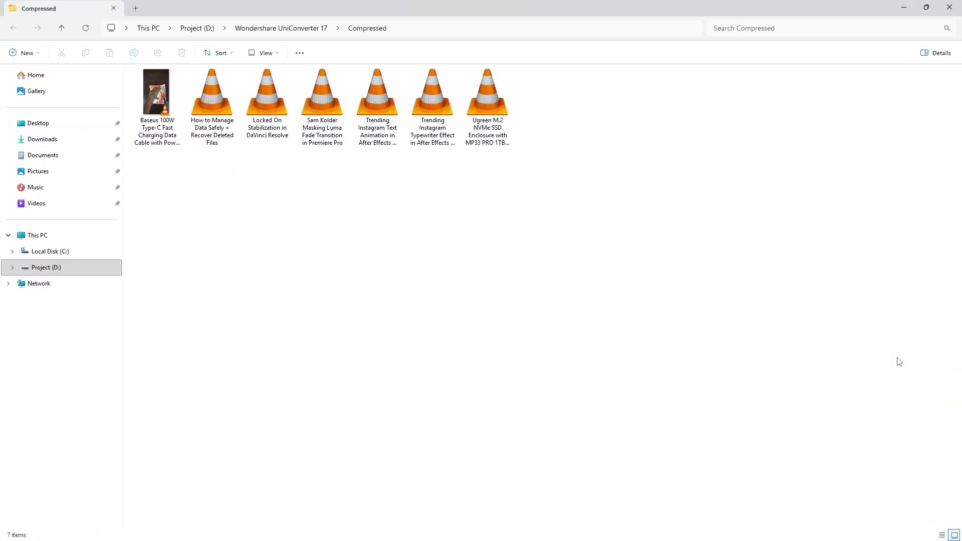
double_click(205, 107)
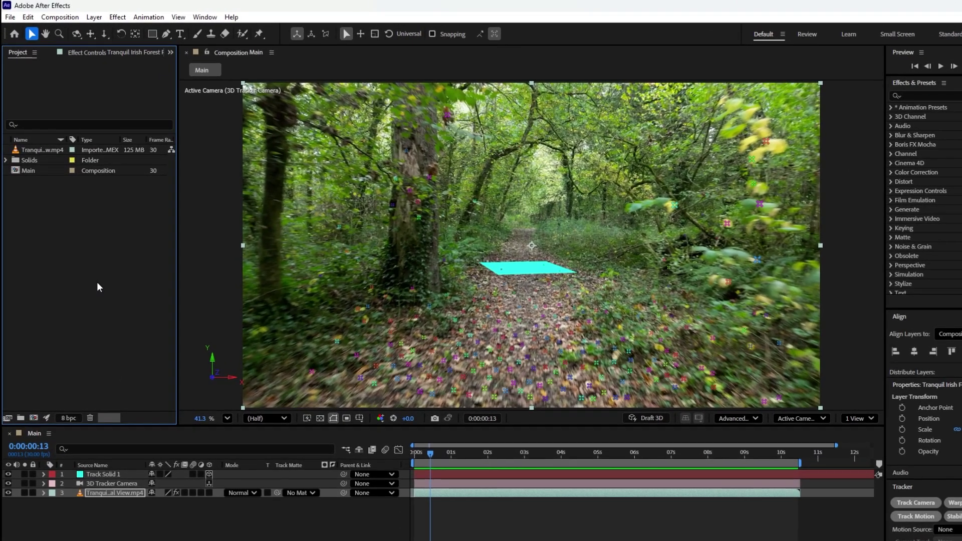
- Import Door Animation.glb into the Main composition and scale it to the composition size
double_click(96, 282)
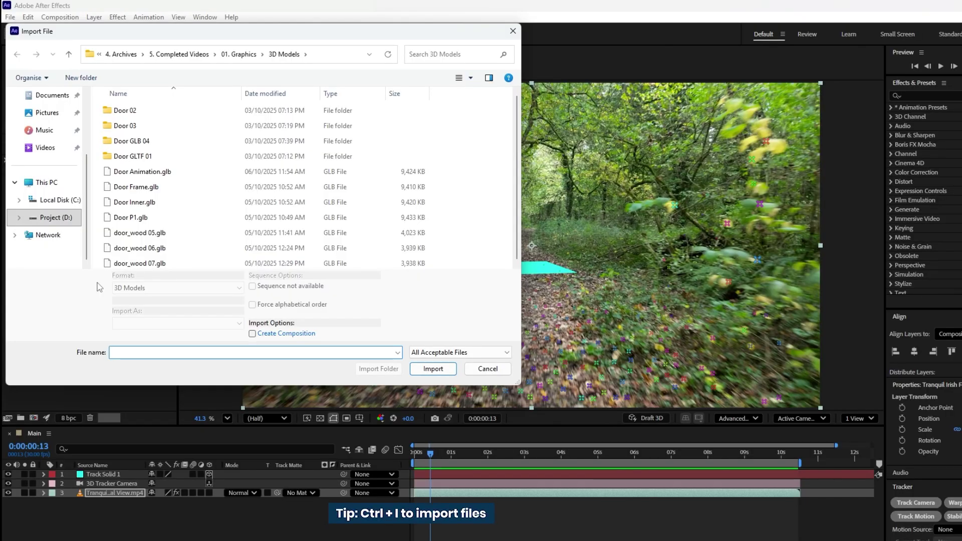
double_click(147, 172)
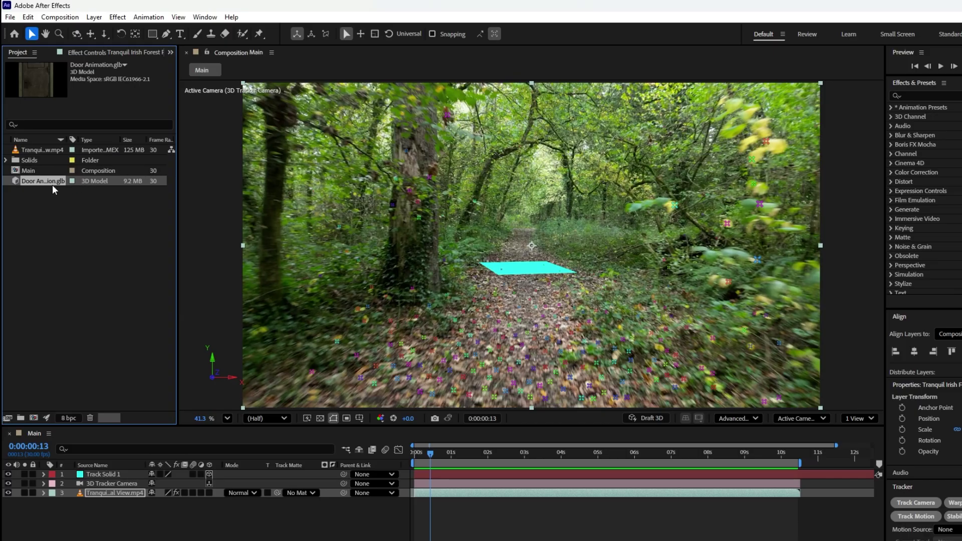
drag(44, 181, 116, 476)
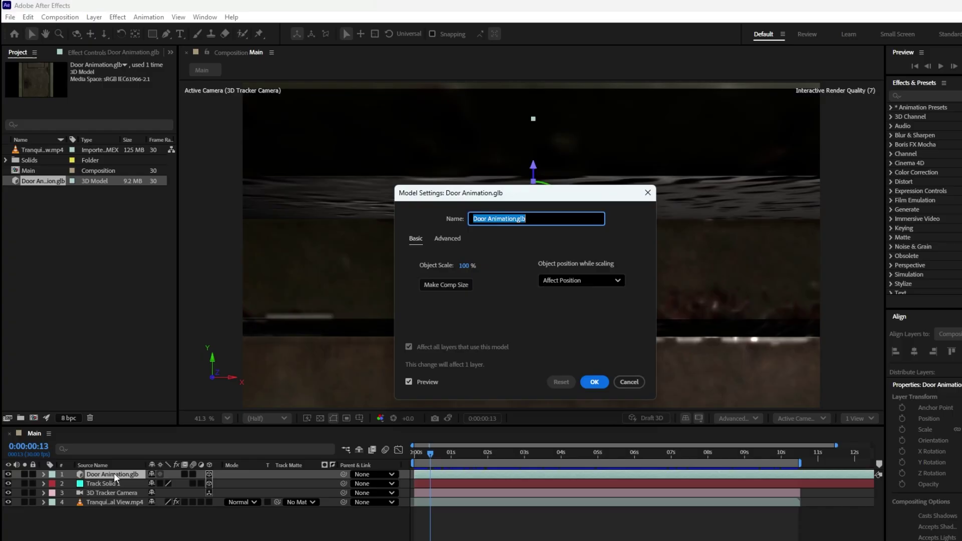
click(428, 288)
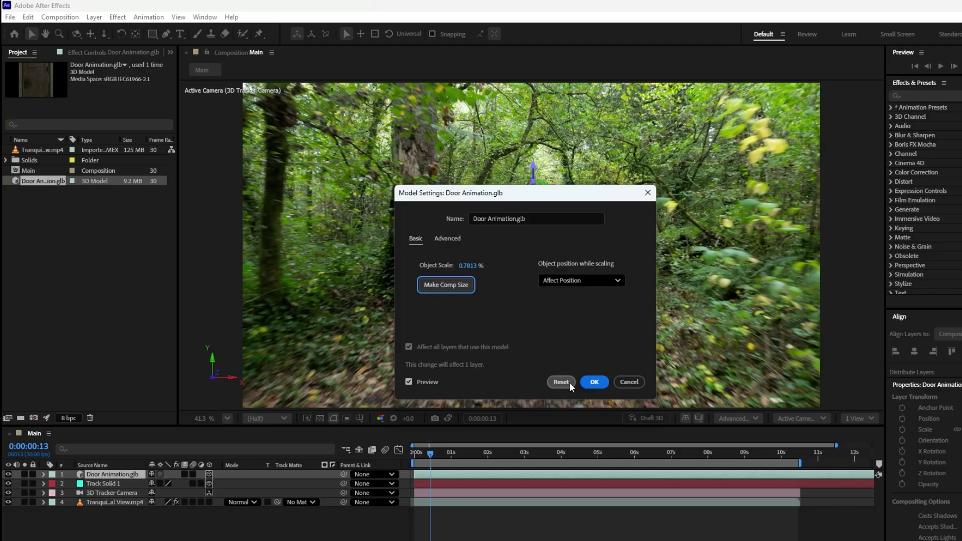
click(595, 382)
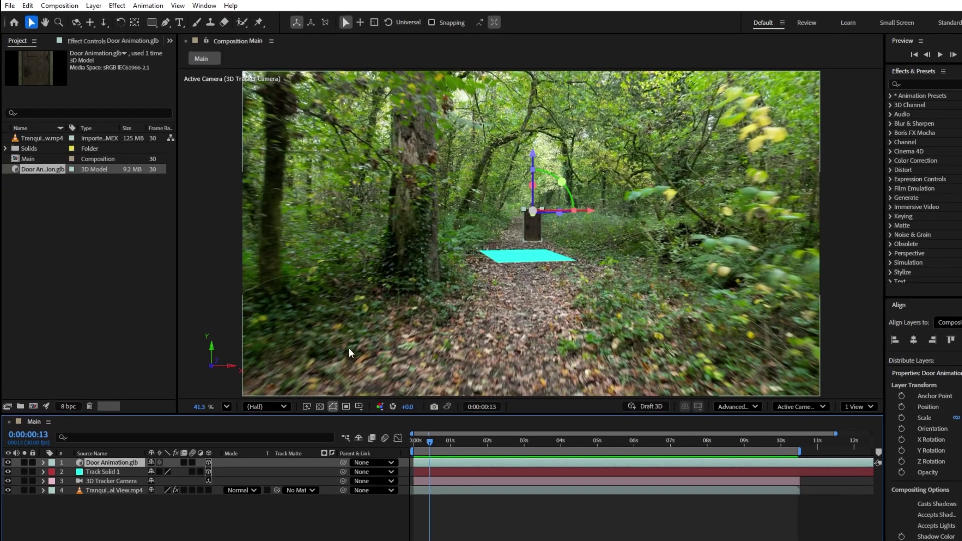
- Copy Track Solid 1's position (1132.4, 1758.8, -3255.4) onto the Door Animation.glb layer
click(103, 475)
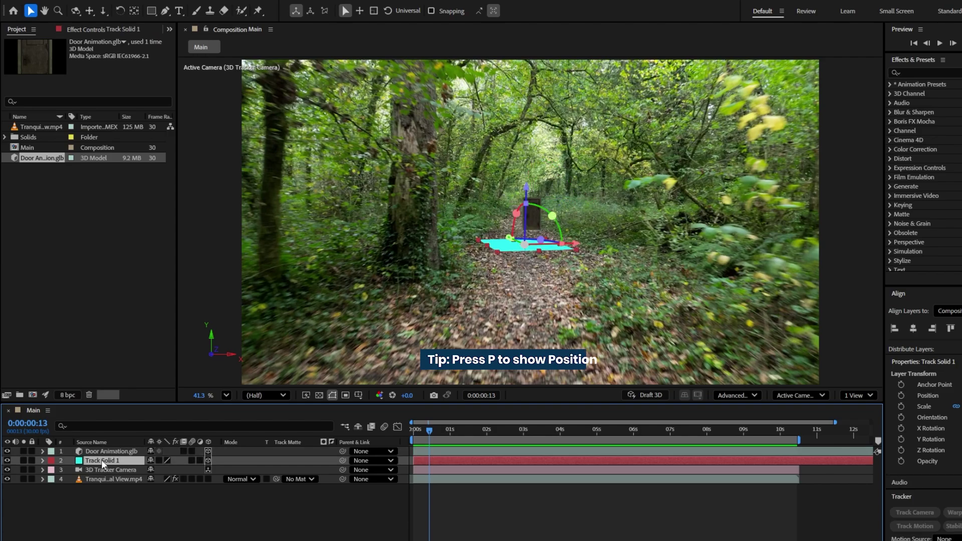
key(p)
click(89, 470)
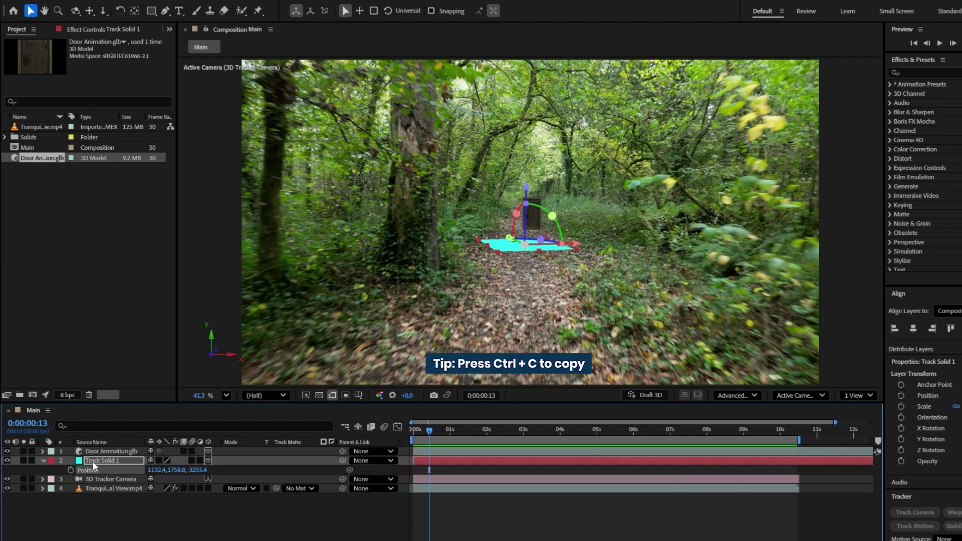
click(99, 453)
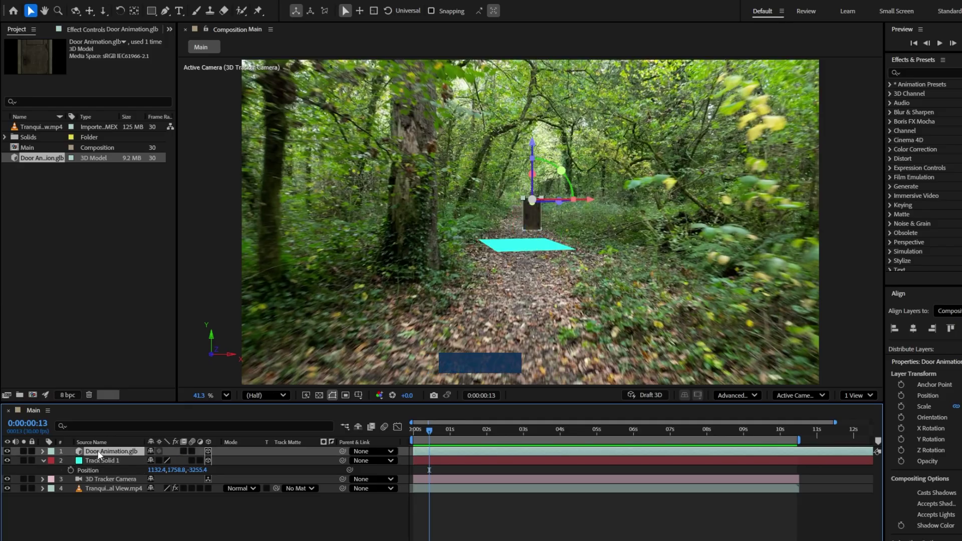
key(ctrl+v)
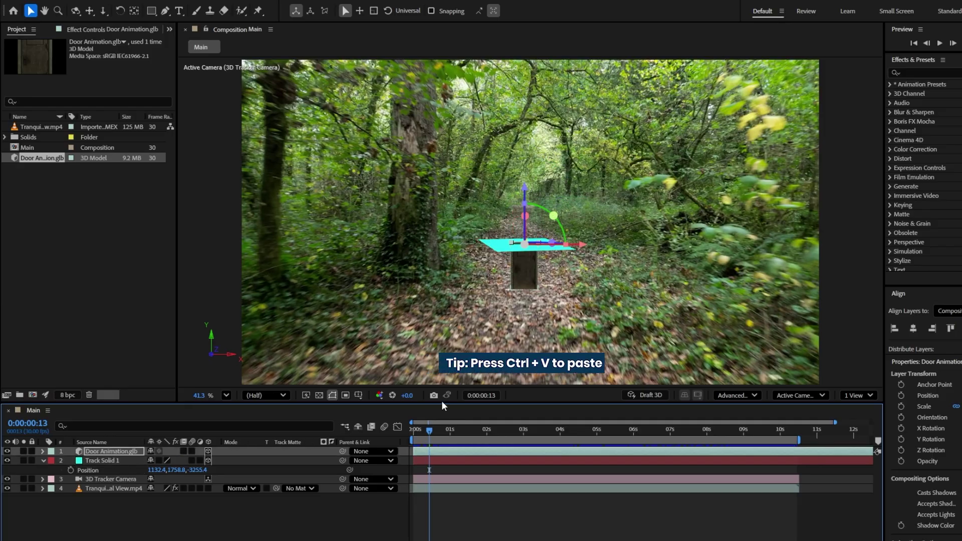
key(period)
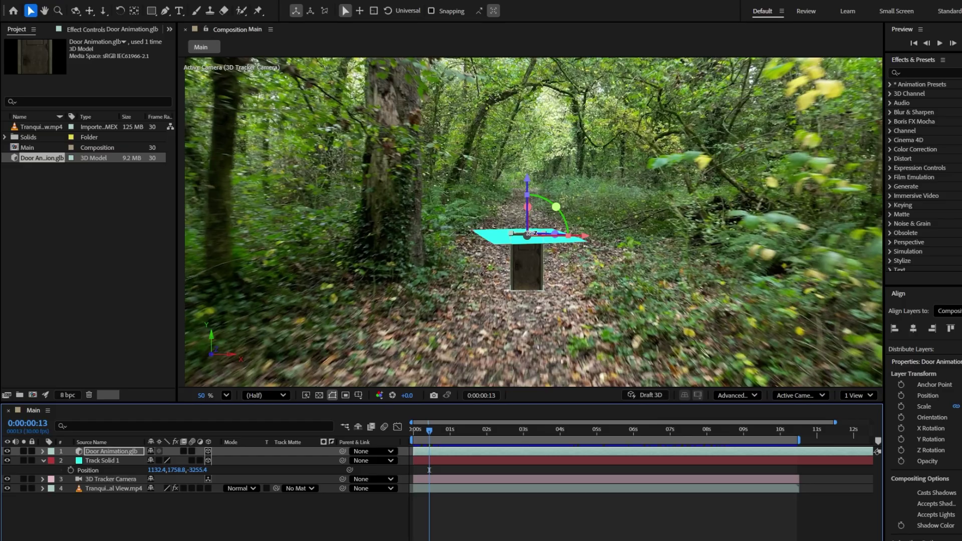
- Scale the door to 199% and raise it to position 1182.3, 79.2, -3255.3 on the tracked plane
drag(530, 233, 529, 179)
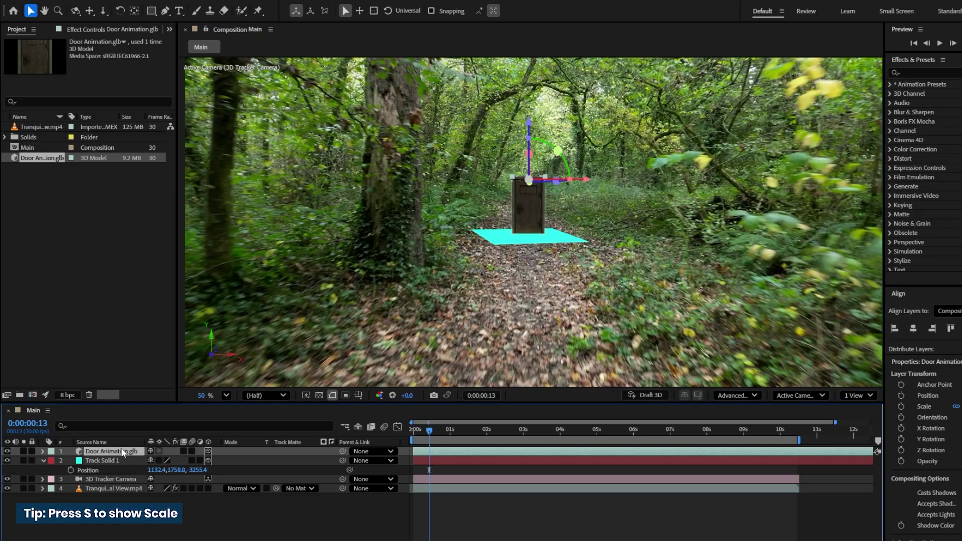
key(s)
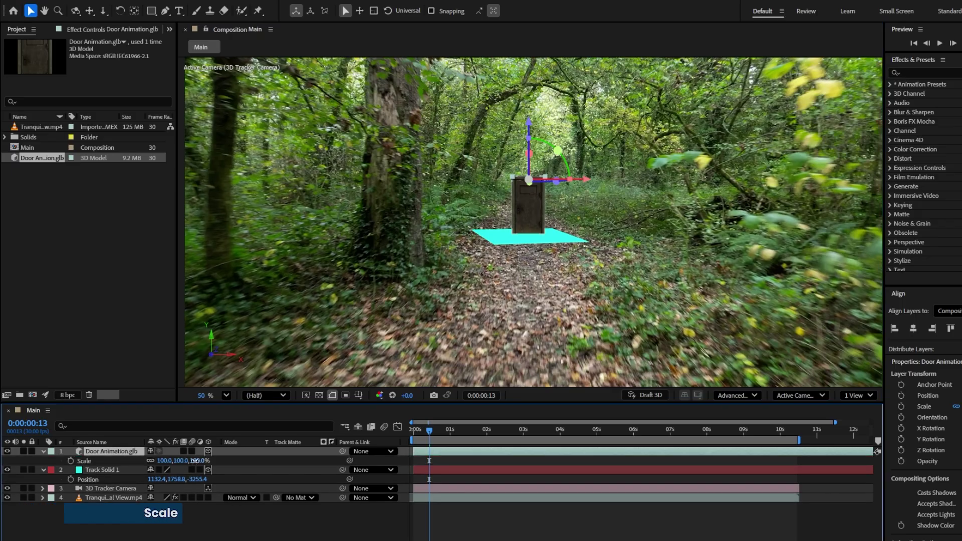
drag(193, 465, 251, 466)
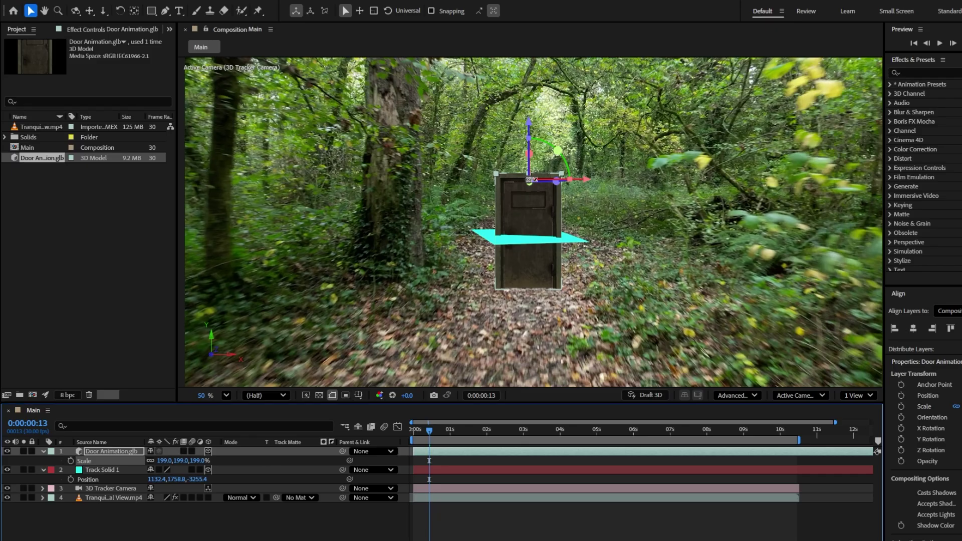
drag(530, 179, 534, 123)
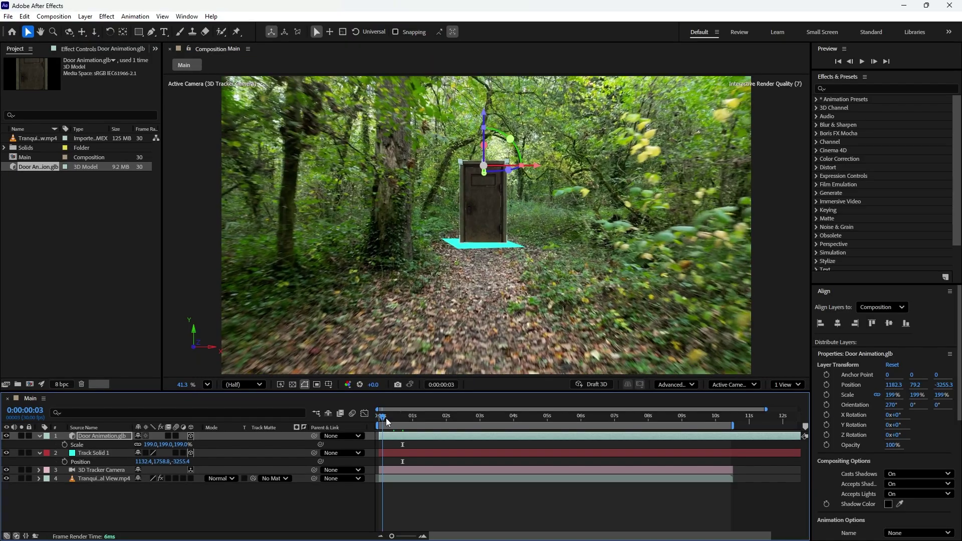
drag(418, 433, 530, 424)
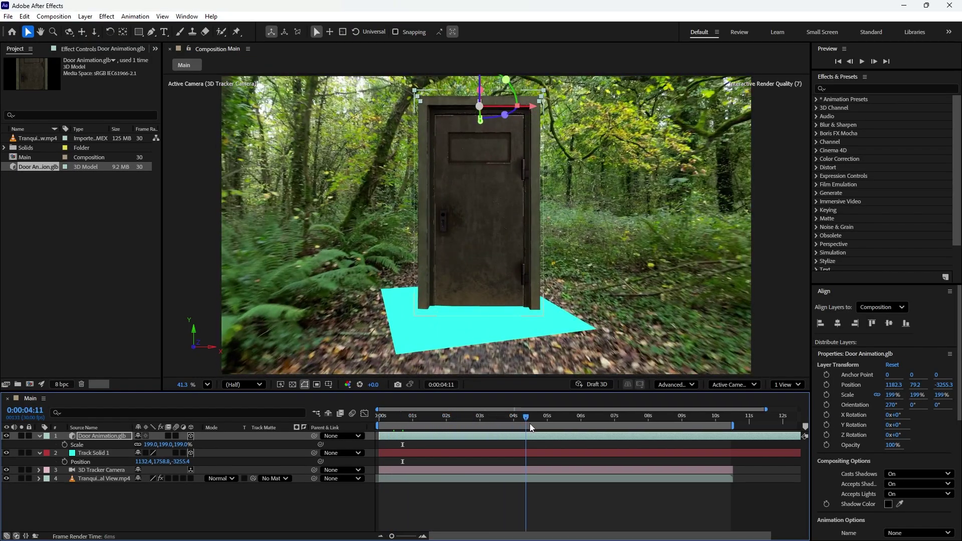
- Set the door layer's Animation Options name to door_door1_0Action
drag(531, 427, 512, 426)
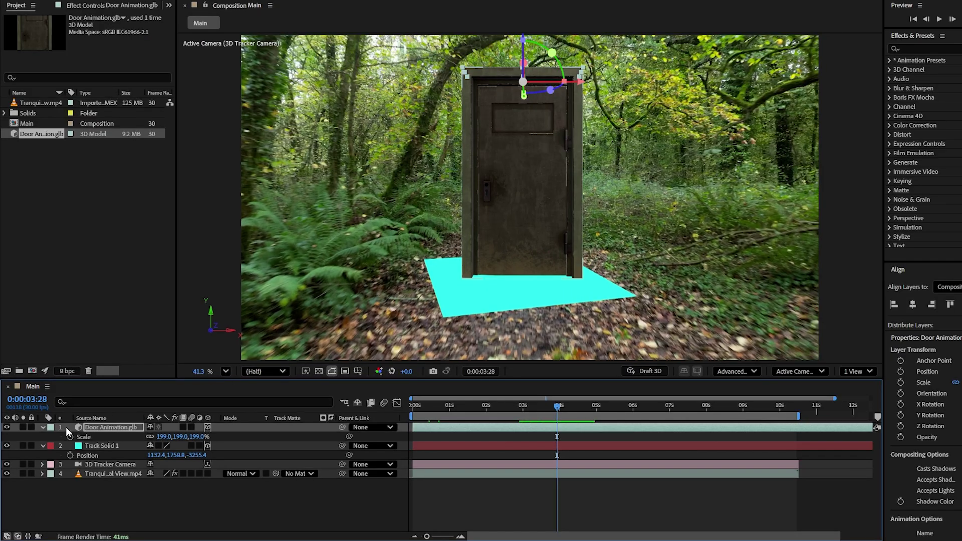
click(43, 427)
click(43, 426)
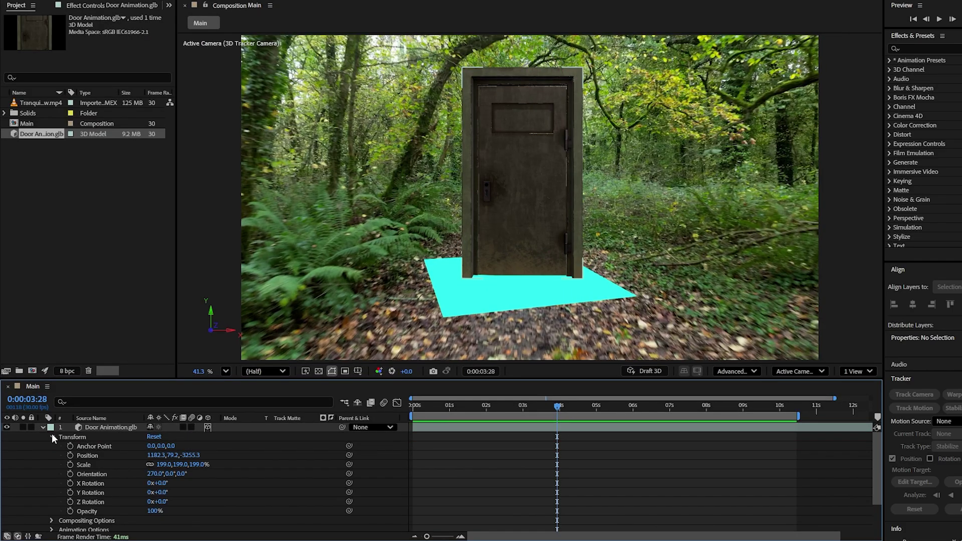
click(52, 436)
click(53, 455)
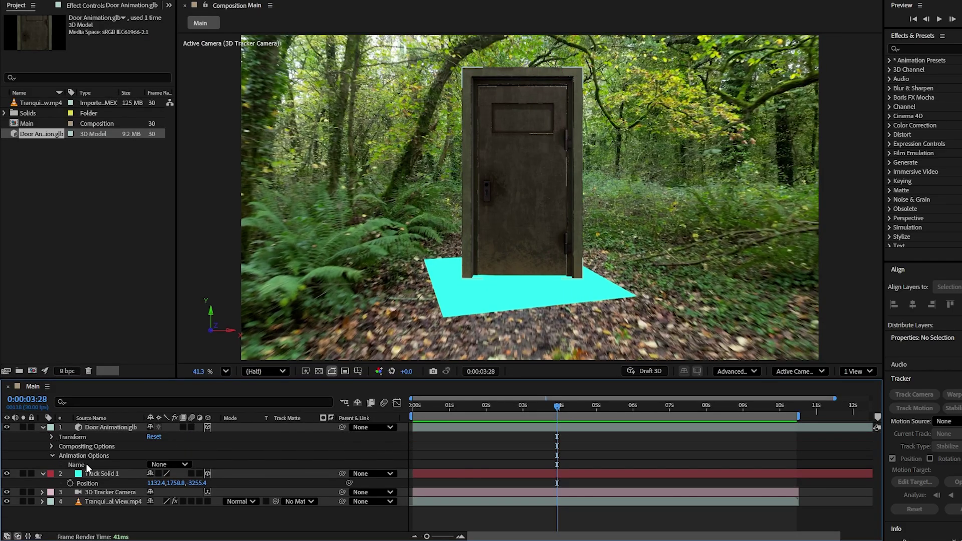
click(185, 463)
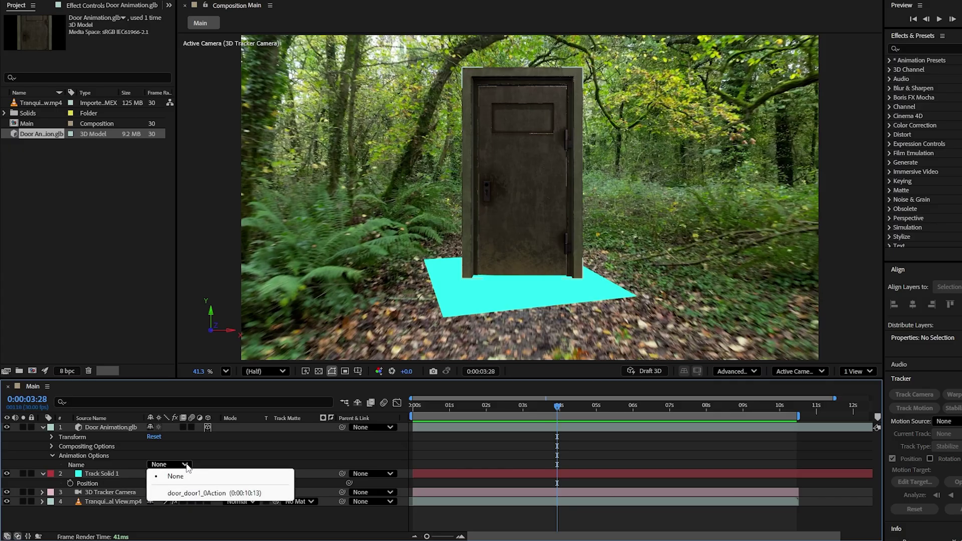
click(210, 493)
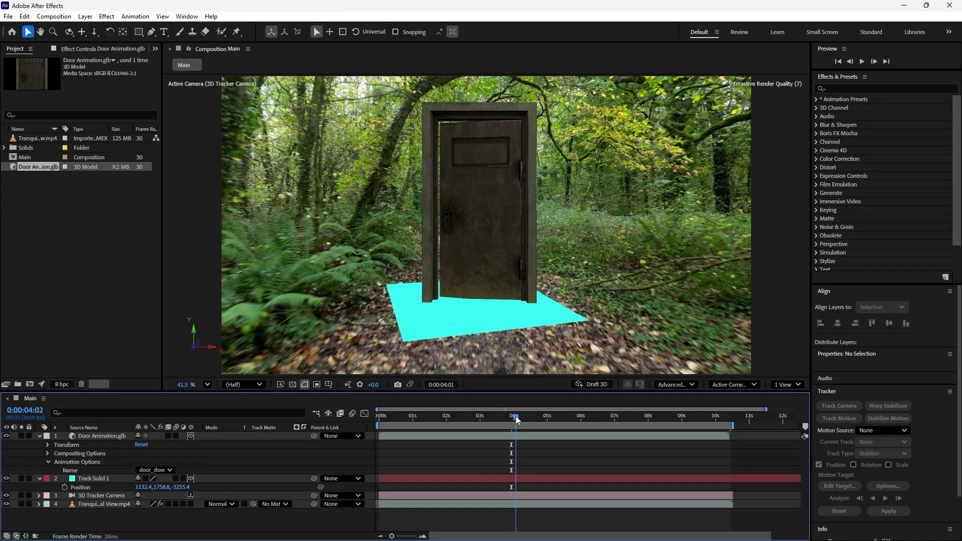
- Preview the composition to watch the door swing open
drag(561, 405, 608, 421)
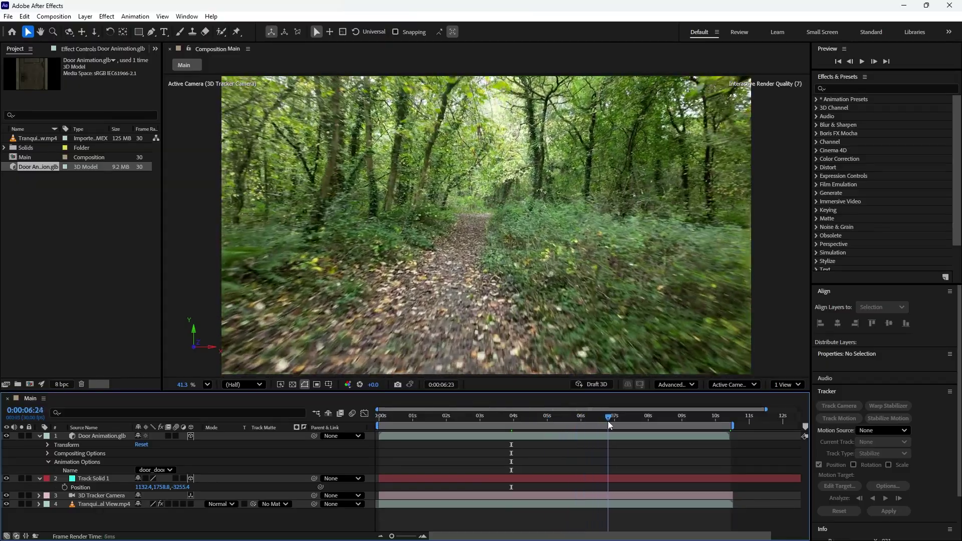
click(381, 416)
key(space)
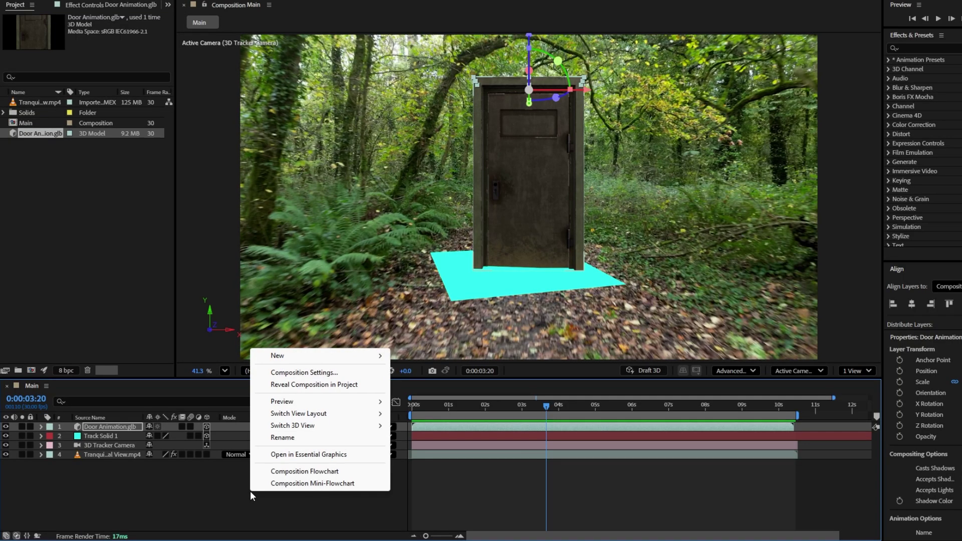
- Add an Environment-type light named Environment Light 1 with Casts Shadows enabled
mouse_move(273, 361)
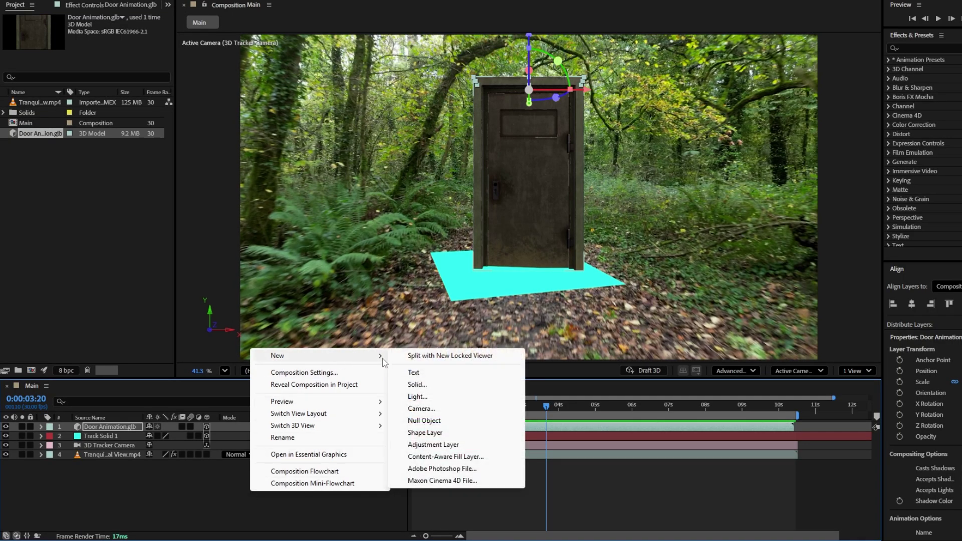
click(416, 397)
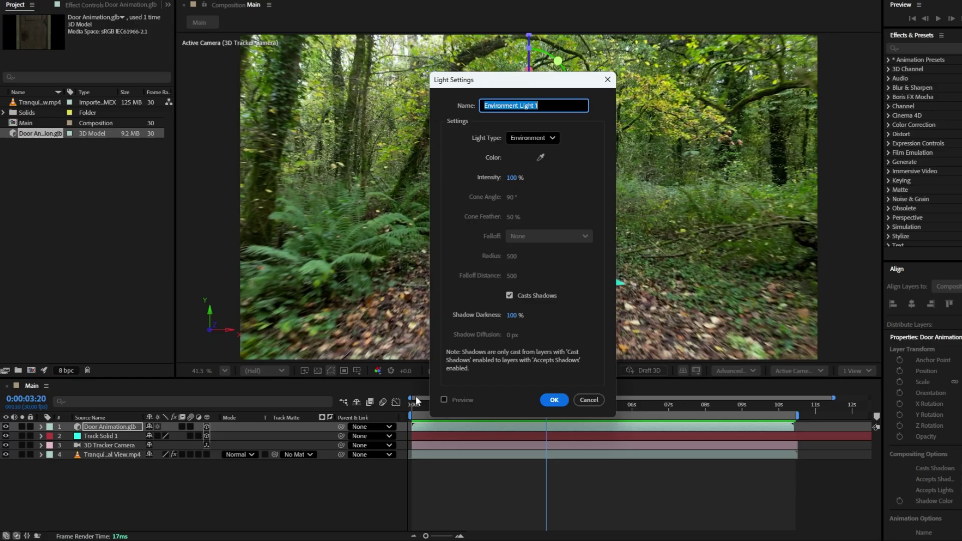
click(526, 138)
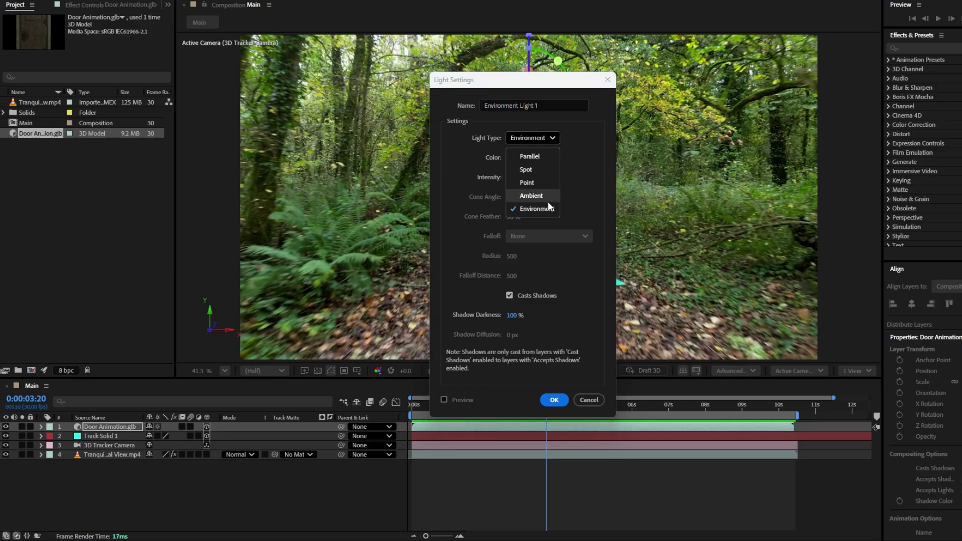
click(530, 207)
click(509, 295)
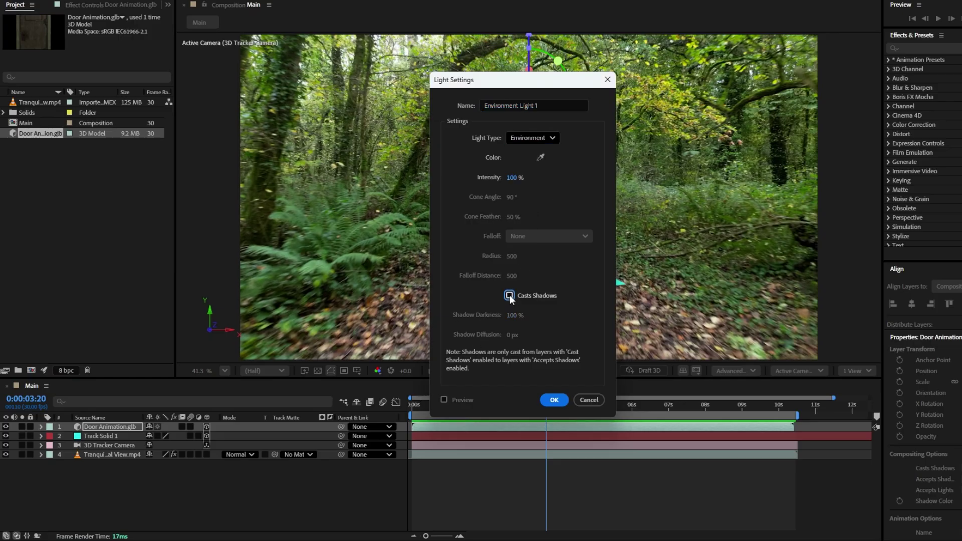
click(545, 400)
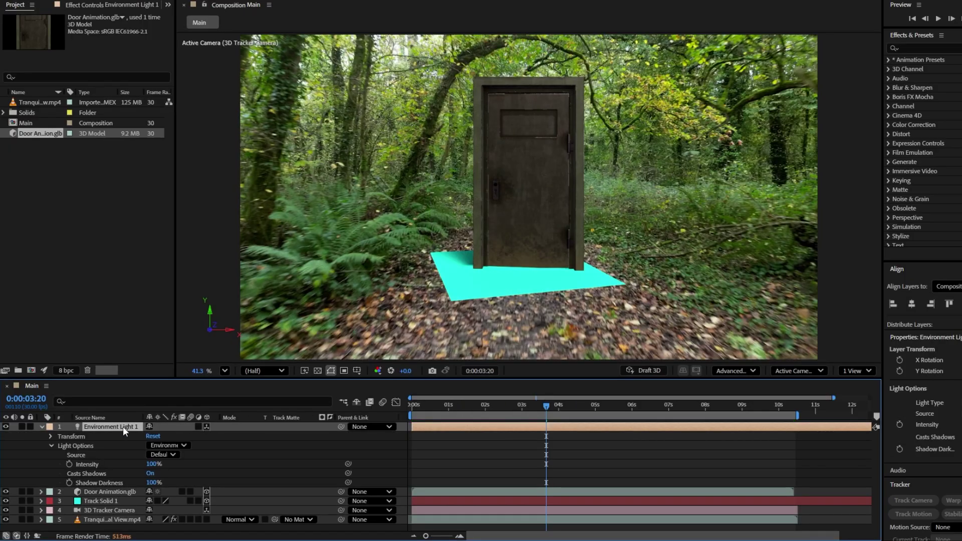
- Enlarge Track Solid 1's cyan plane and rotate Environment Light 1 to X -1°, Y -10°
click(94, 501)
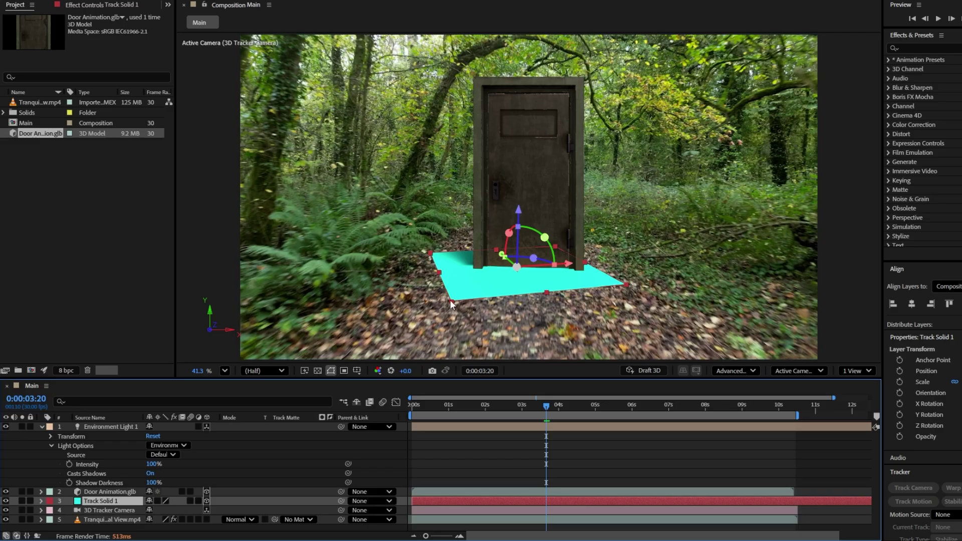
drag(450, 301, 377, 229)
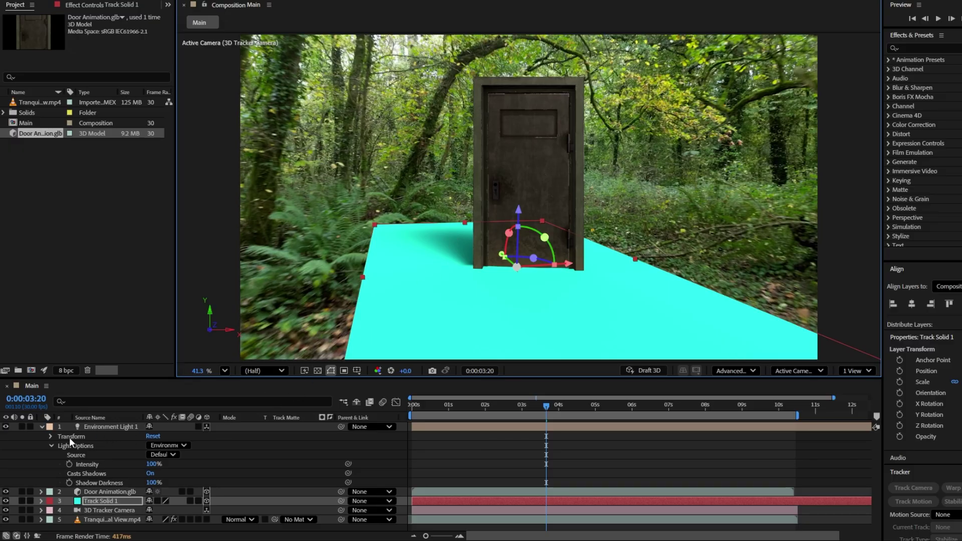
click(50, 437)
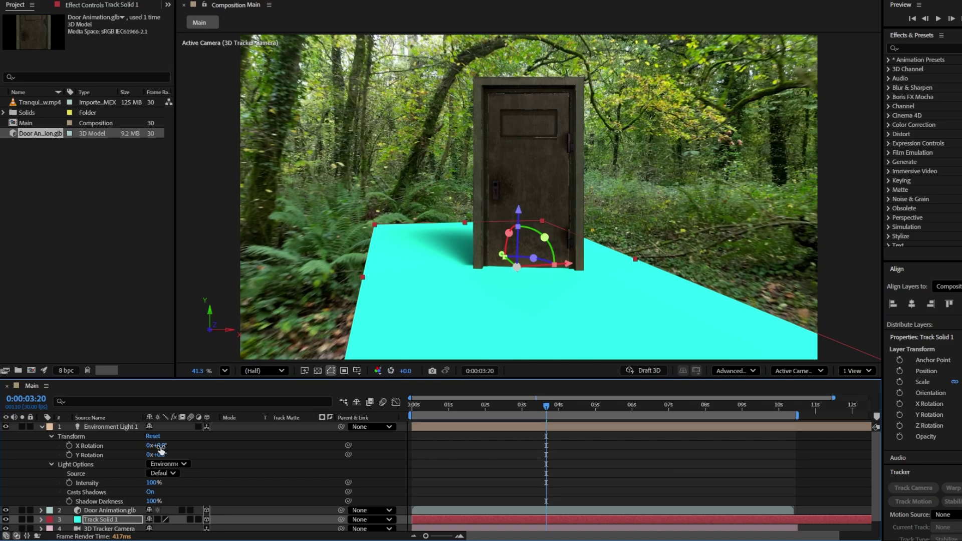
drag(159, 446, 150, 455)
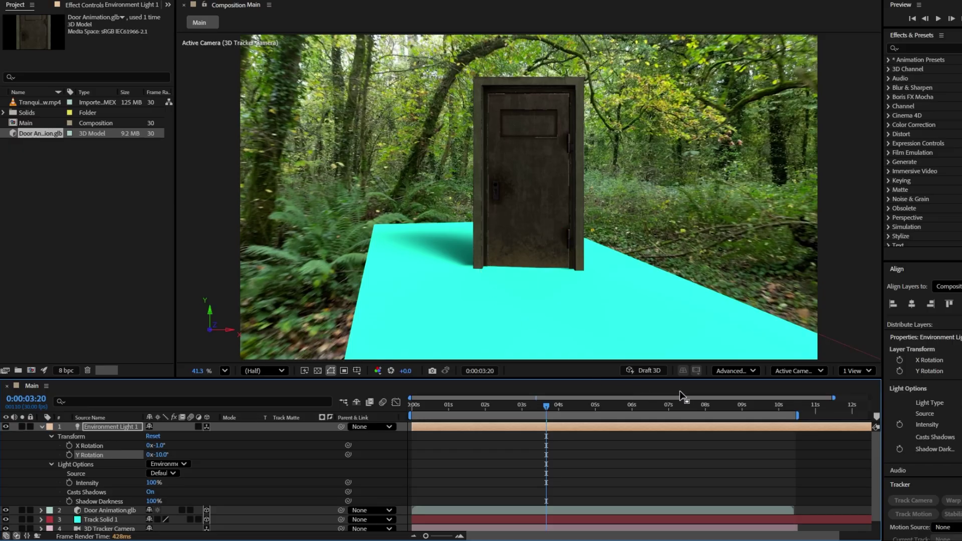
- Fit the shadow casting box to the scene in the 3D renderer options
click(741, 373)
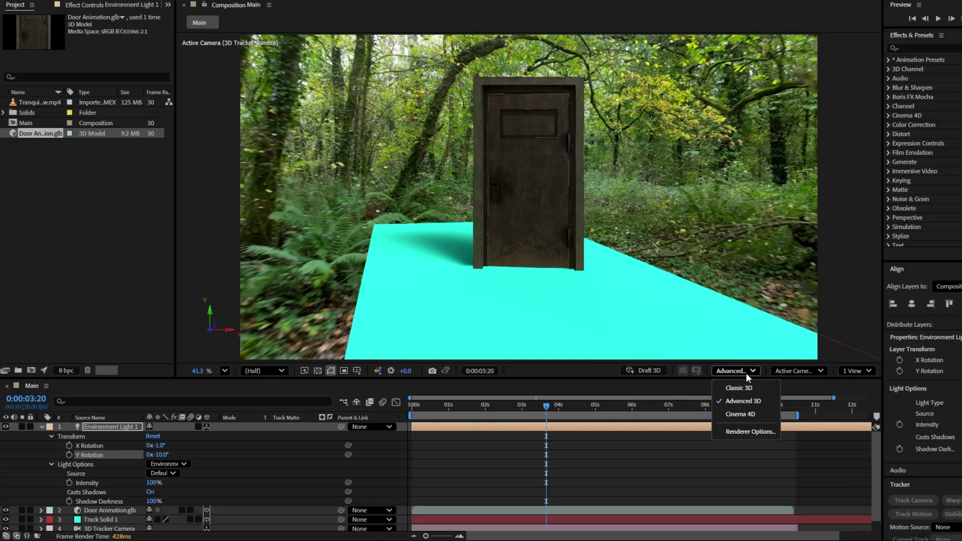
click(732, 432)
click(596, 285)
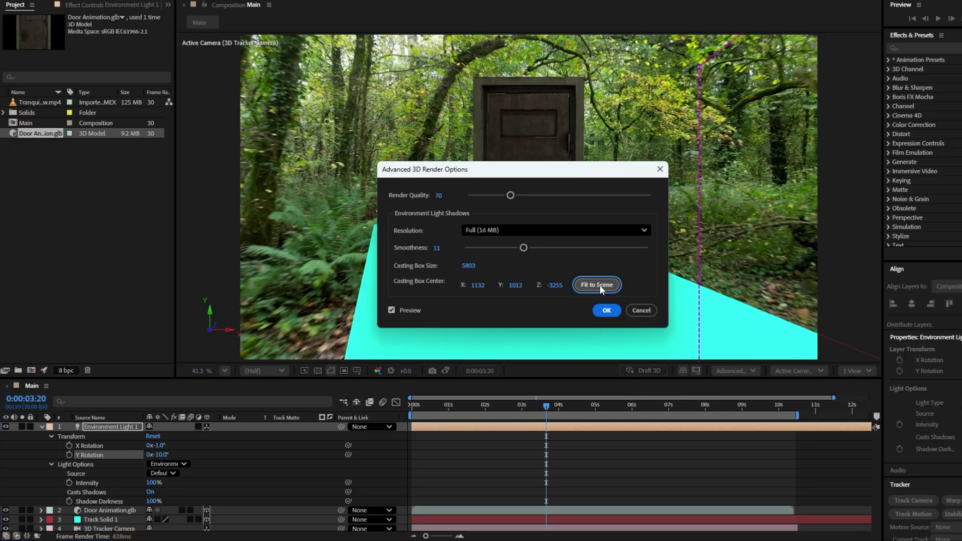
click(607, 310)
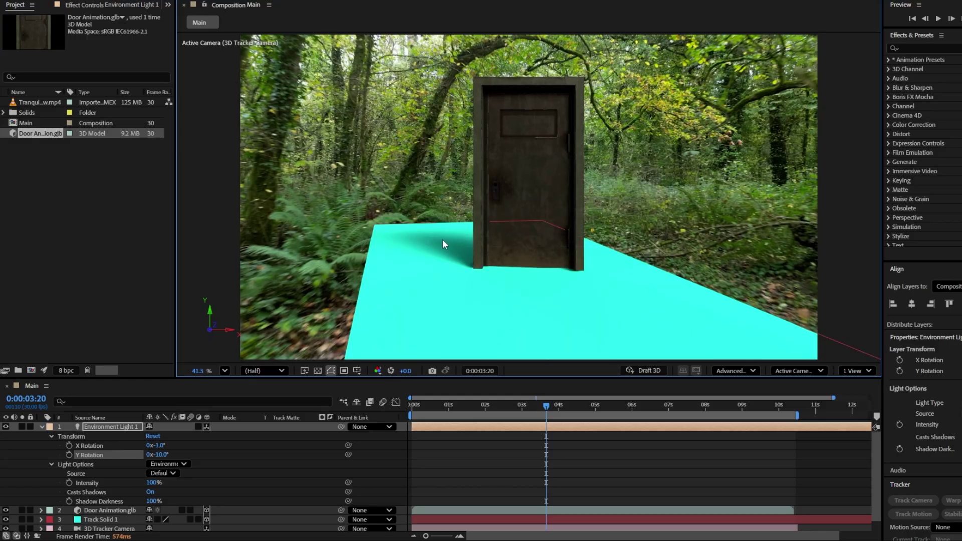
click(41, 427)
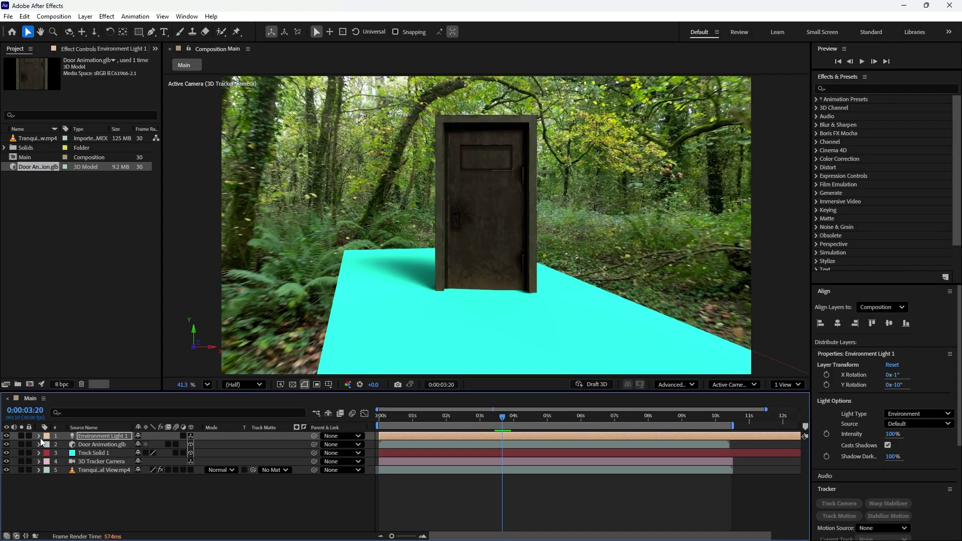
- Set Track Solid 1's Accepts Shadows to Only and lower Environment Light 1's intensity to 81%
click(39, 452)
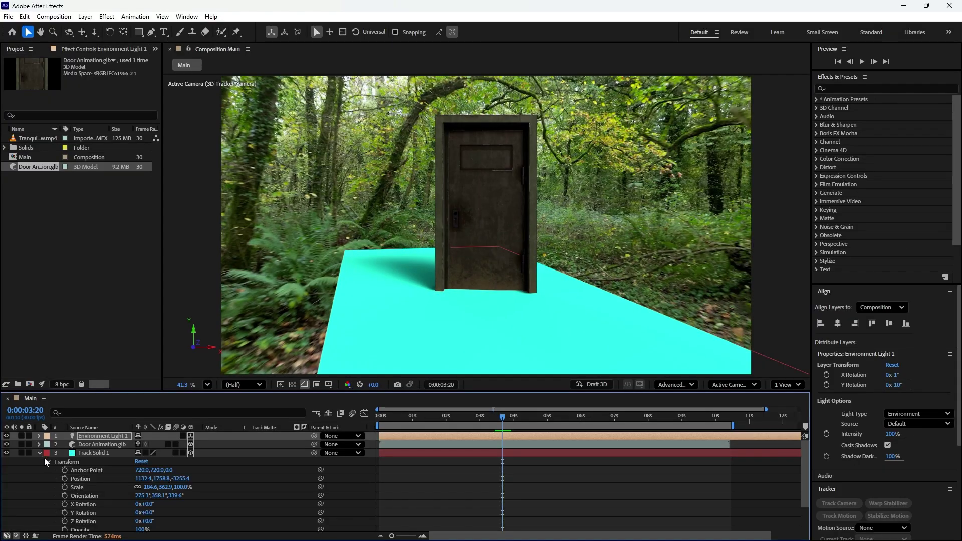
click(47, 461)
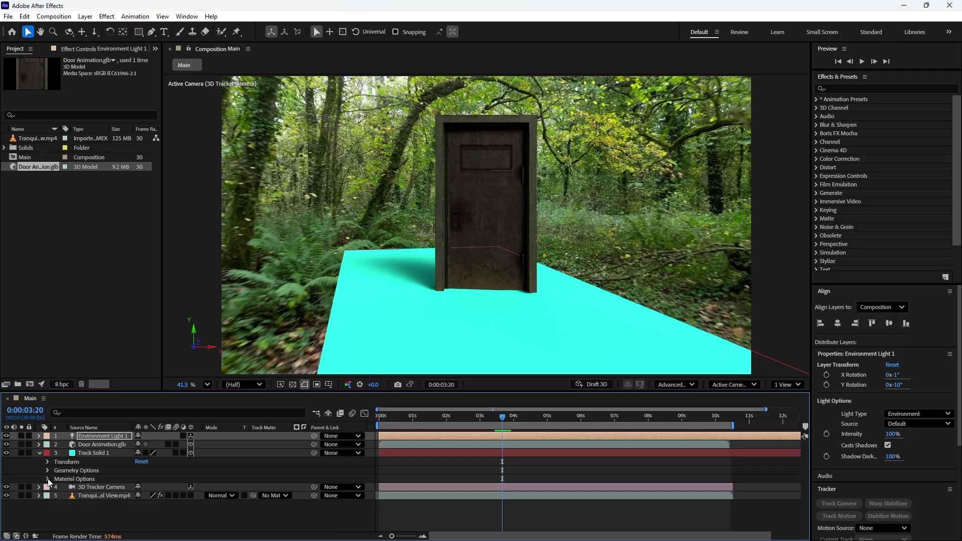
click(47, 479)
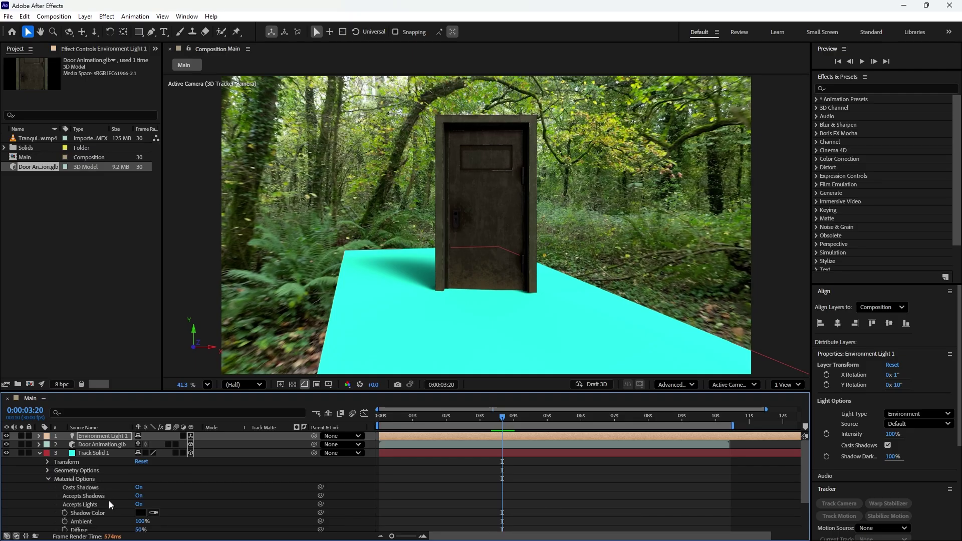
click(139, 497)
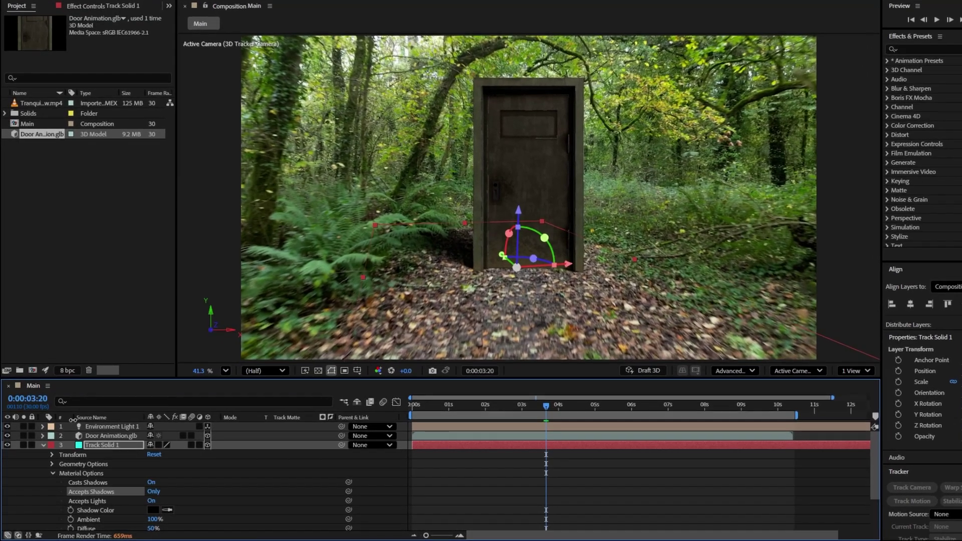
click(39, 435)
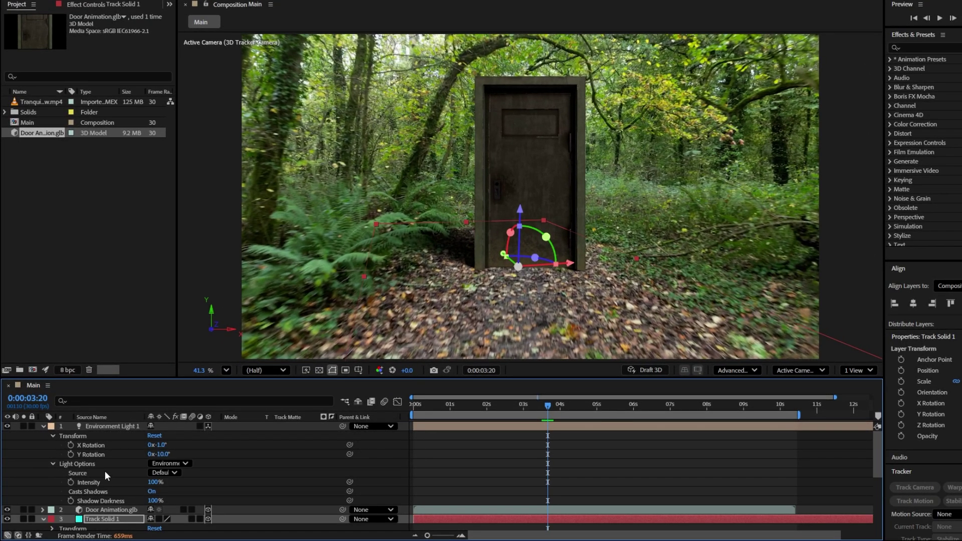
mouse_move(153, 481)
mouse_down()
mouse_move(135, 482)
mouse_move(151, 478)
mouse_up()
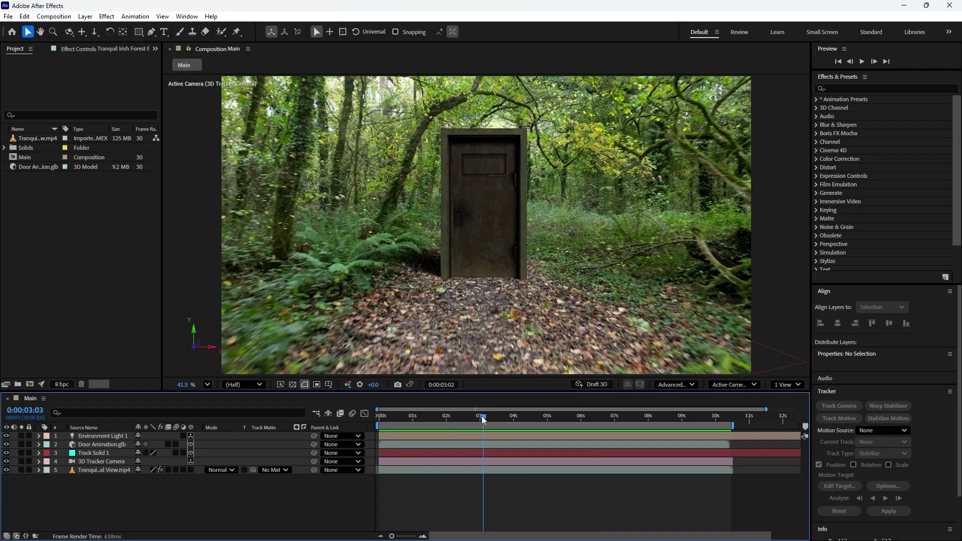
- Scrub through the door animation to stop at 0:00:03:25
drag(482, 416, 507, 422)
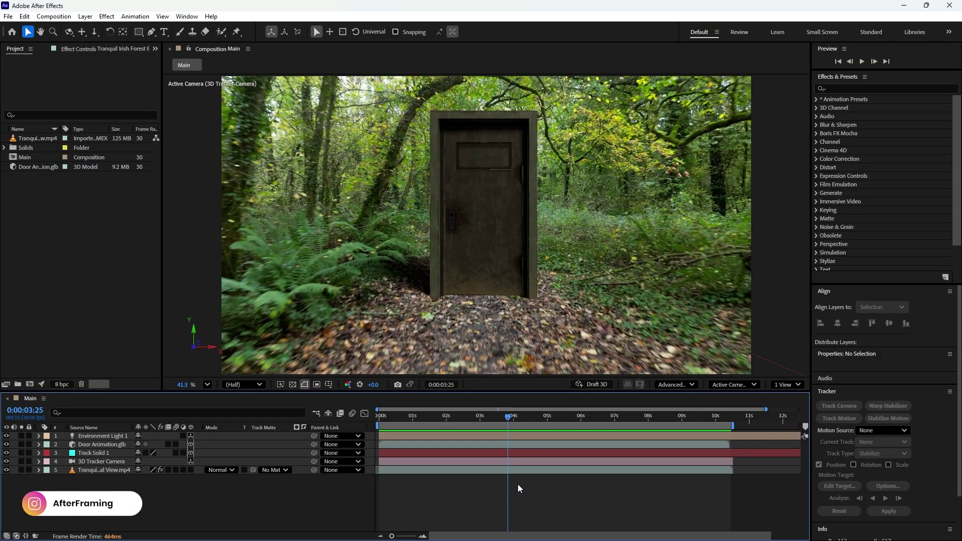
- Split the forest footage layer at 0:00:03:25
click(509, 469)
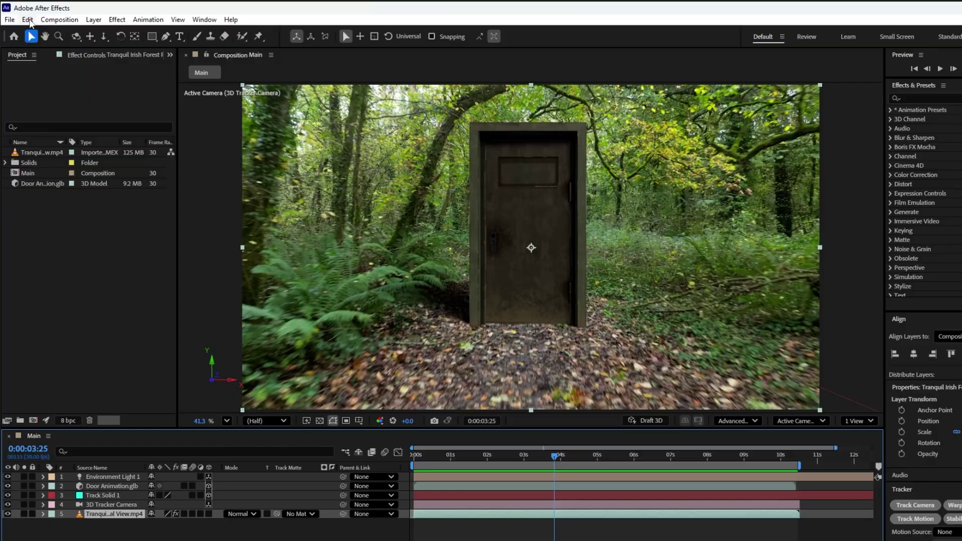
click(27, 19)
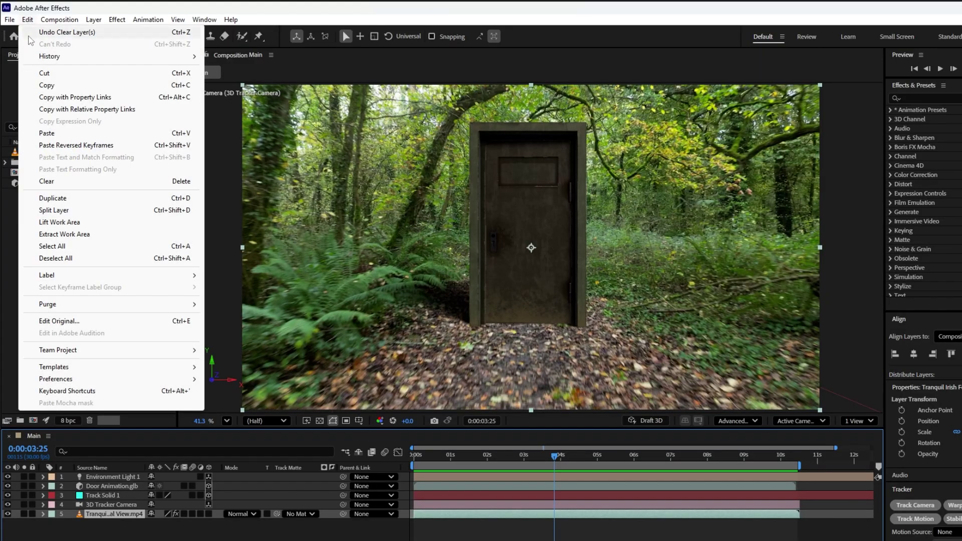
click(51, 210)
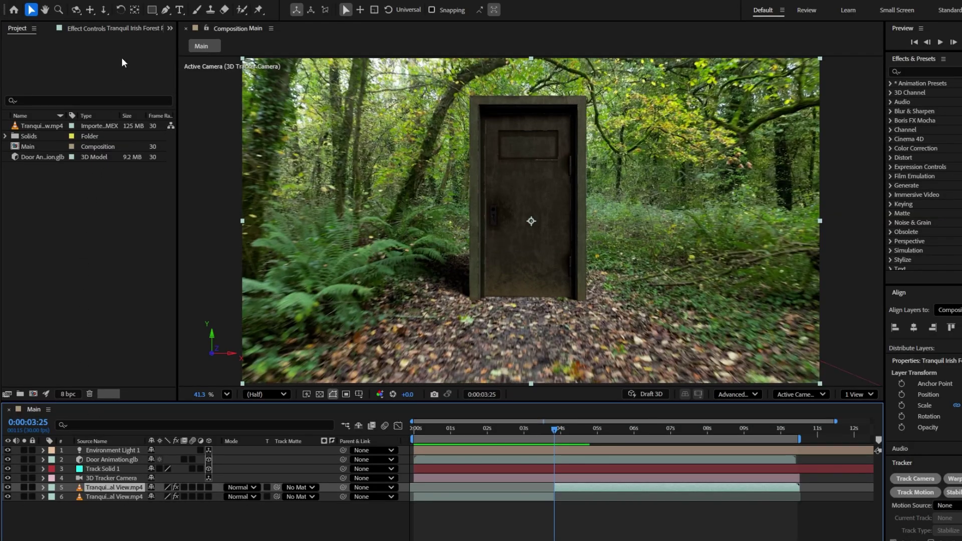
- Draw Mask 1 with the Pen tool around the door frame on the upper copy
click(165, 13)
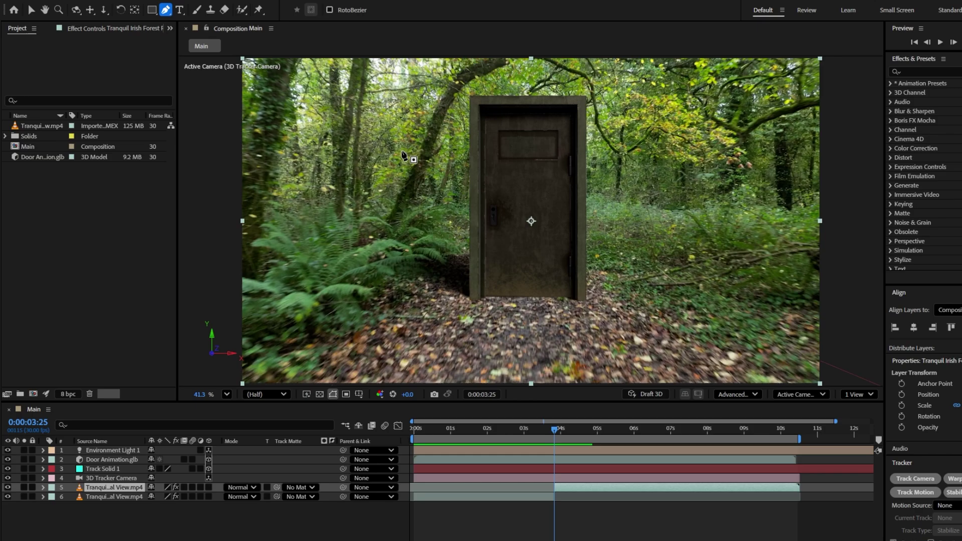
click(474, 100)
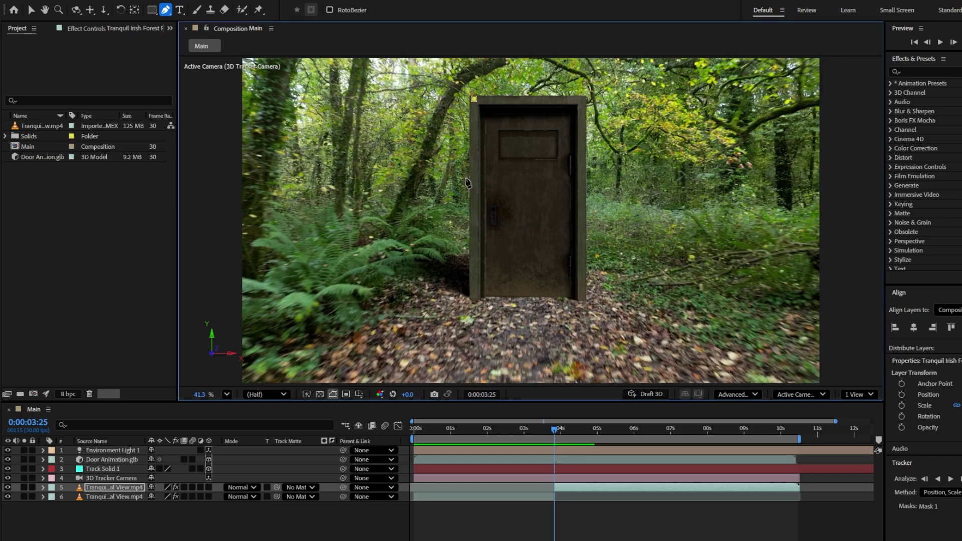
click(474, 297)
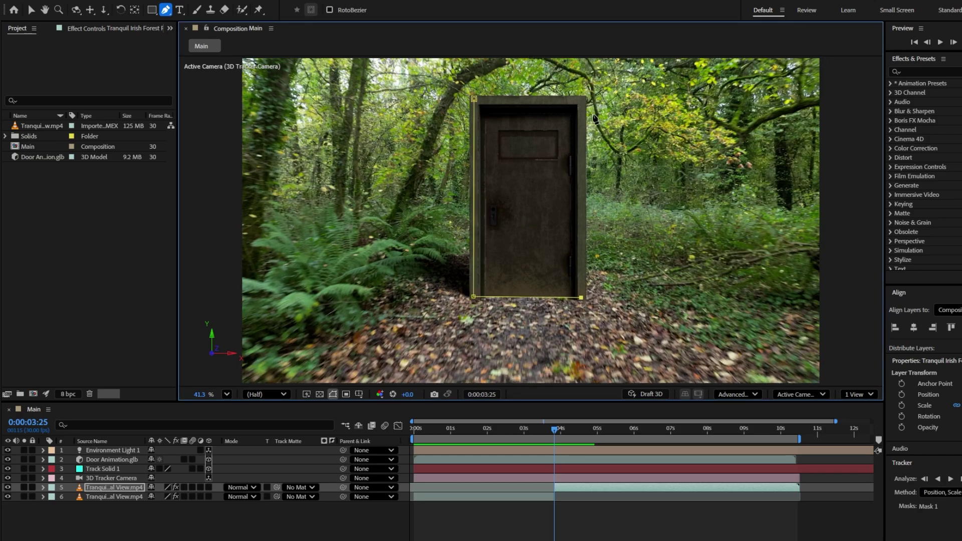
click(580, 102)
click(474, 99)
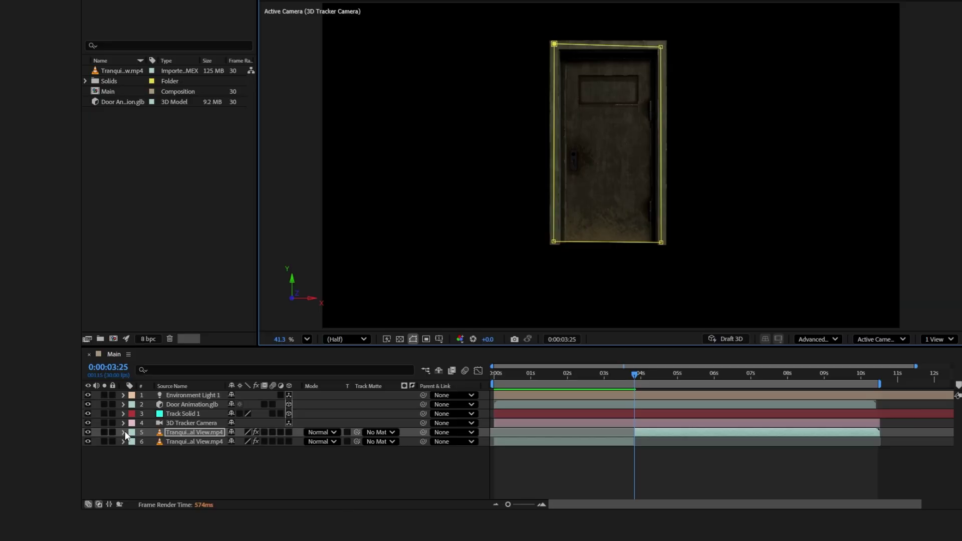
- Turn on Inverted for Mask 1 on layer 5, the upper forest footage layer
click(124, 432)
click(133, 442)
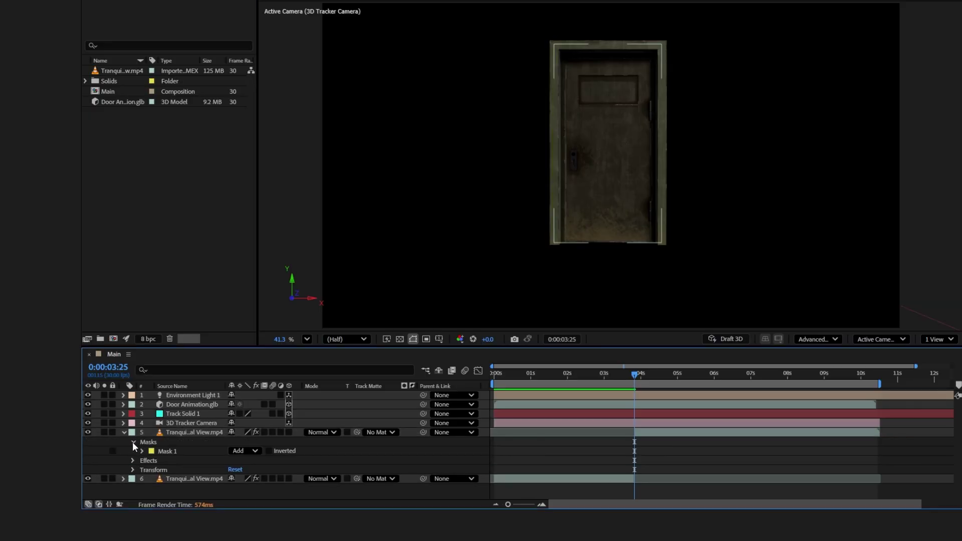
click(268, 451)
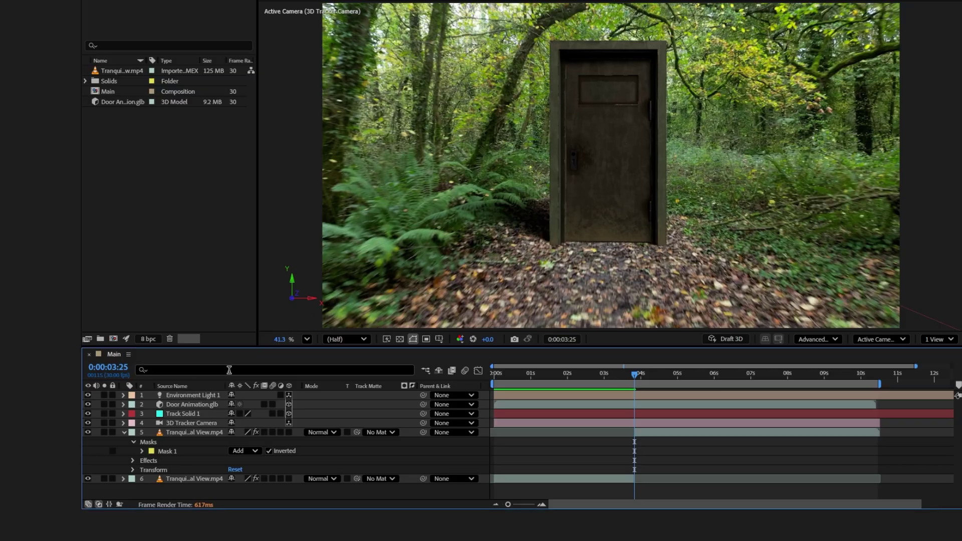
- Hide and re-show Door Animation.glb to check the inverted door mask
click(114, 405)
click(90, 402)
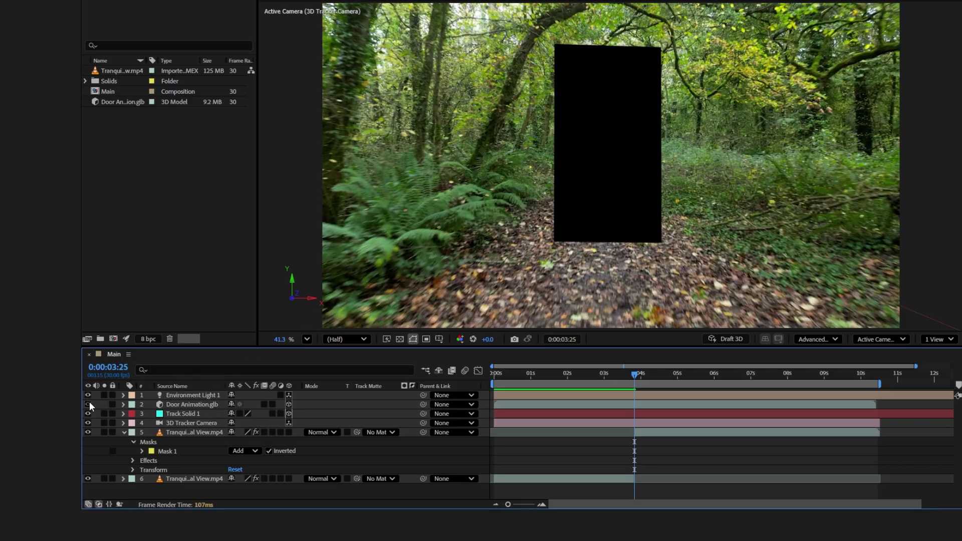
click(89, 403)
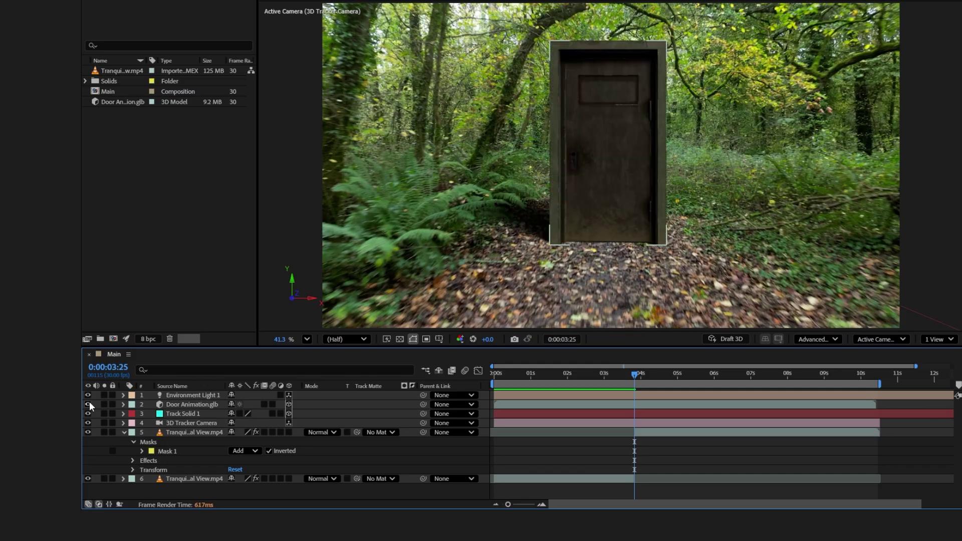
- Start Mask Path keyframing and fit Mask 1's four corners to the door frame at 0:00:04:06
click(143, 451)
click(160, 460)
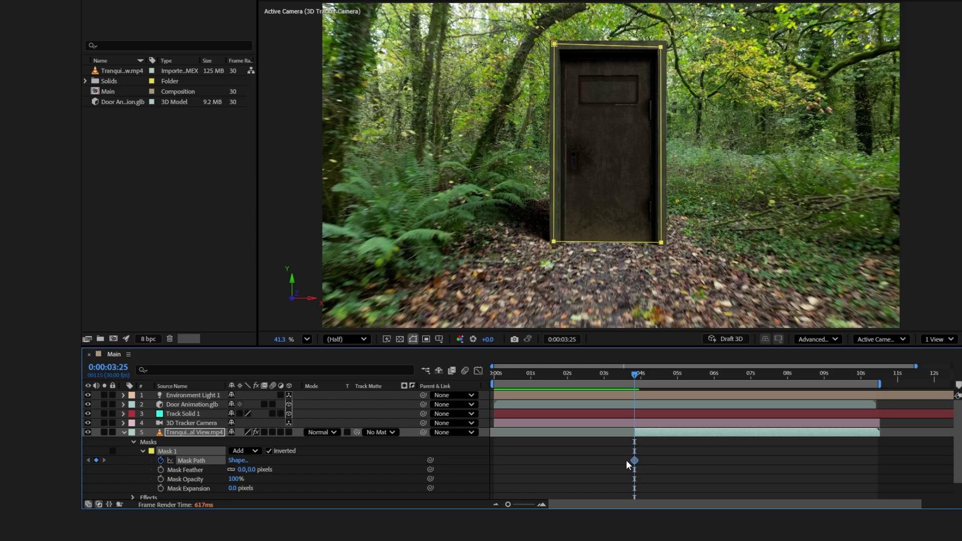
drag(635, 377, 648, 376)
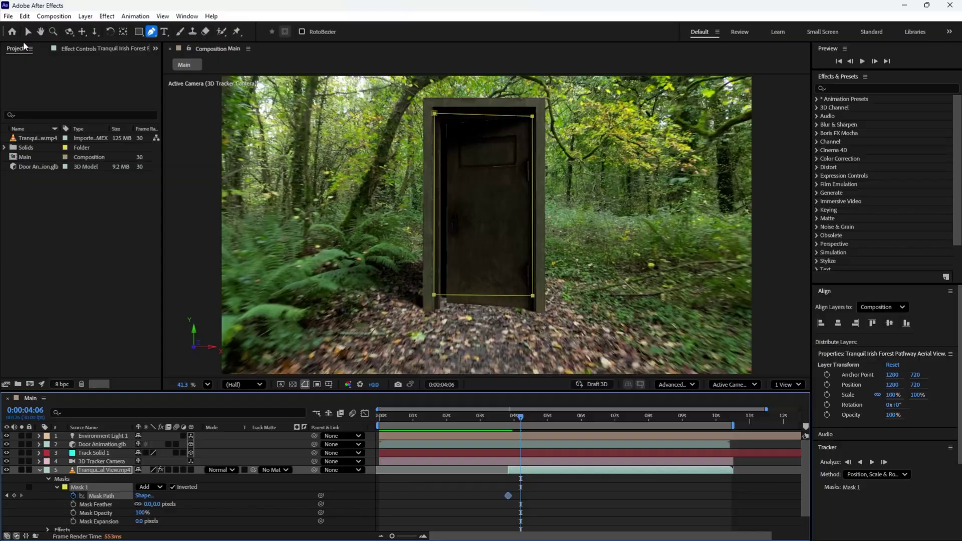
click(27, 32)
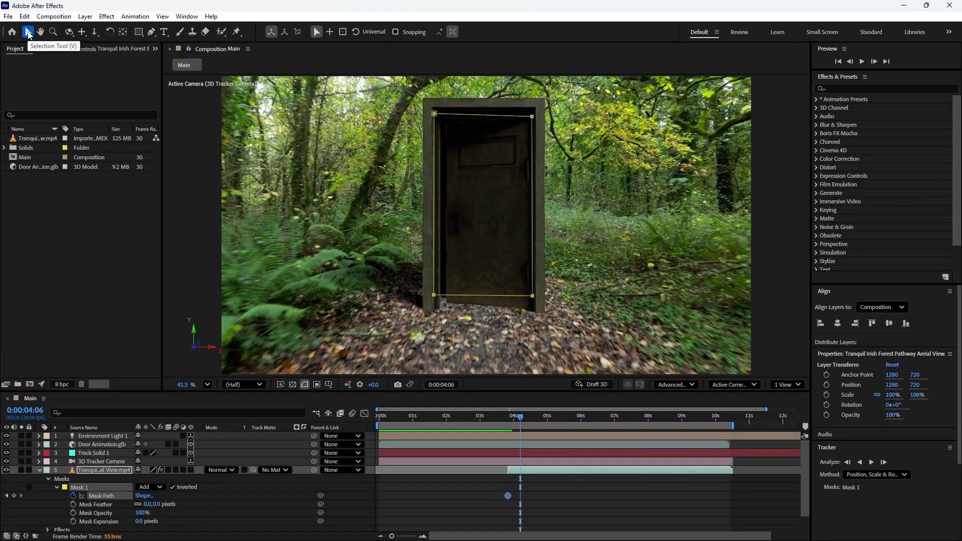
click(395, 216)
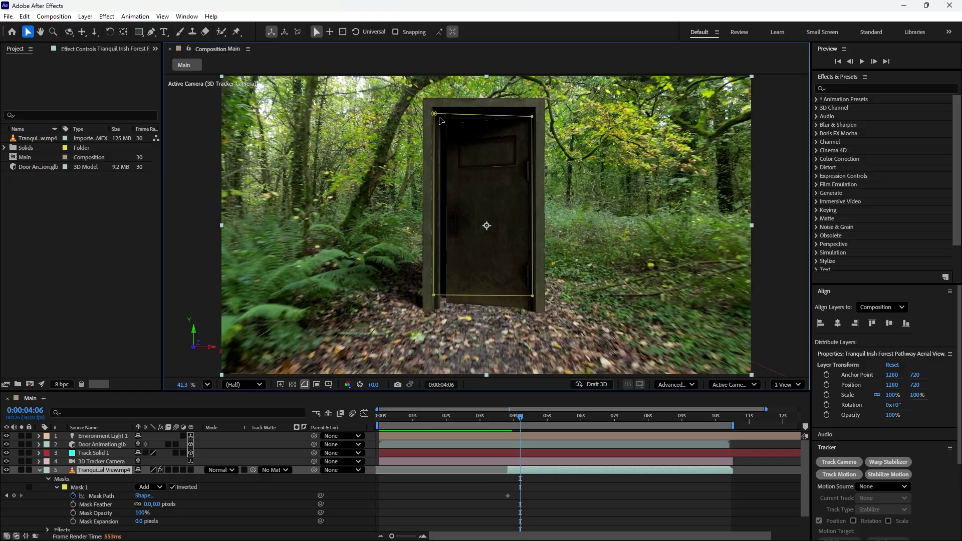
drag(434, 113, 428, 104)
drag(434, 296, 434, 309)
drag(532, 296, 541, 309)
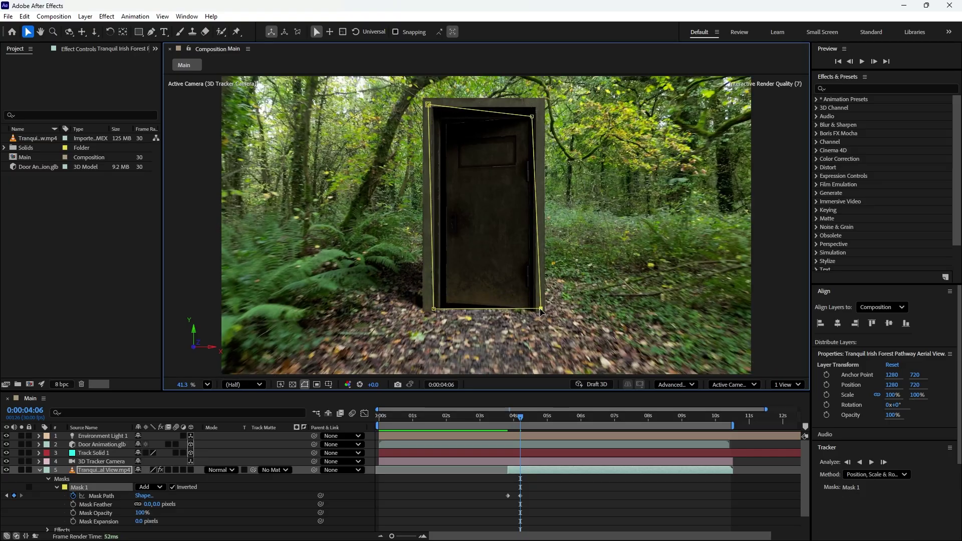
drag(531, 116, 543, 103)
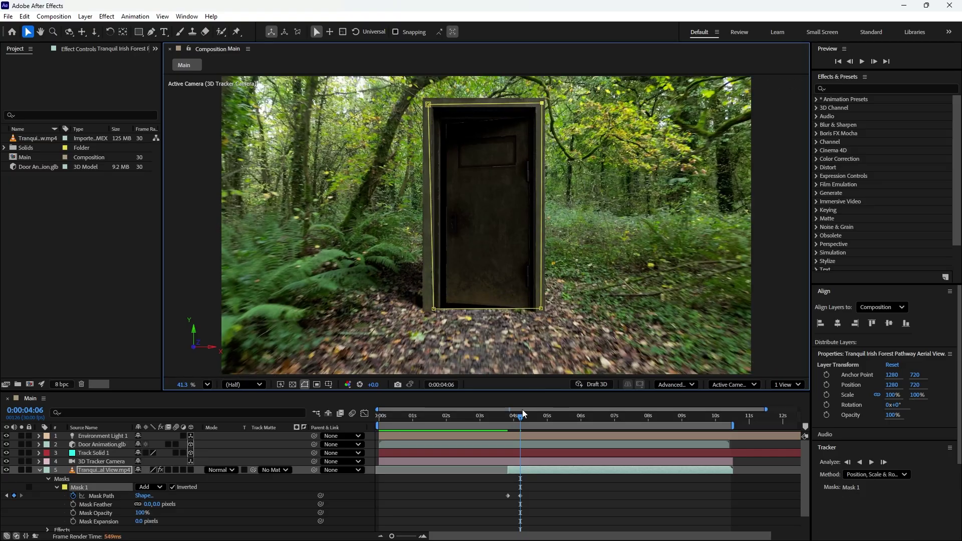
- Key the mask over later frames, stretching its corners to the widening door frame
drag(523, 412, 534, 414)
drag(434, 309, 423, 331)
drag(541, 309, 547, 331)
drag(428, 104, 418, 85)
drag(541, 103, 550, 81)
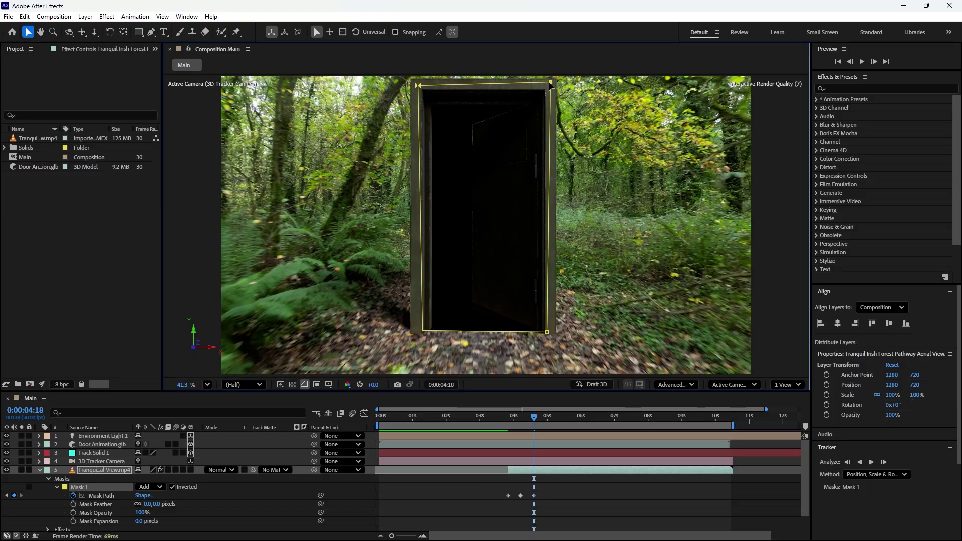
drag(533, 416, 543, 416)
drag(423, 331, 413, 348)
drag(547, 331, 555, 353)
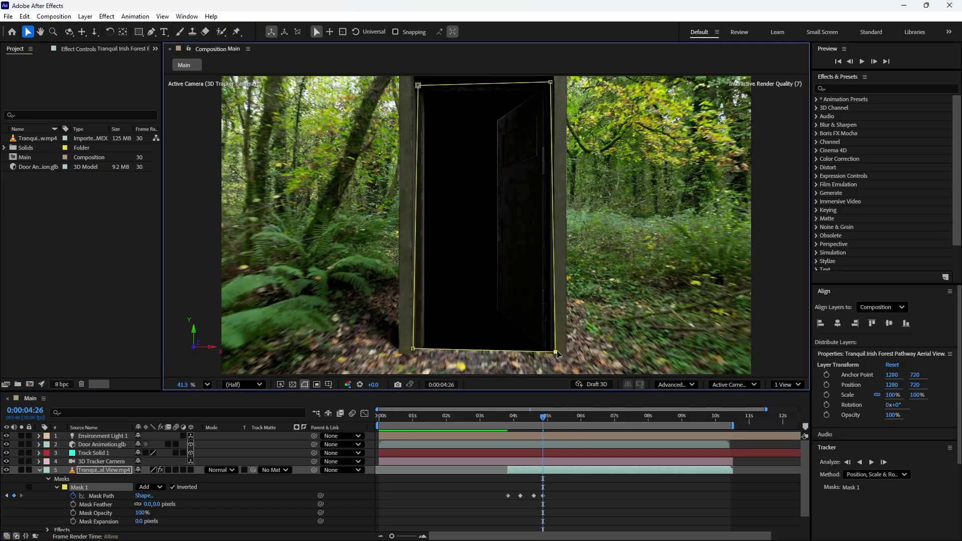
drag(550, 82, 557, 71)
drag(419, 86, 408, 71)
drag(543, 416, 548, 416)
drag(413, 349, 410, 361)
drag(555, 352, 562, 366)
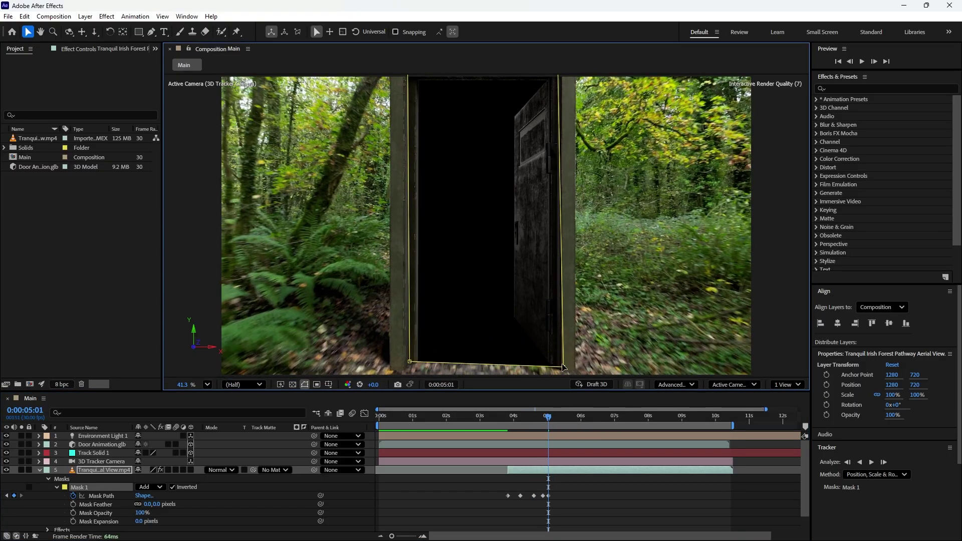
- Keep keying the mask, pulling its corners outward to the frame edges through the last frame
scroll(461, 286, down, 3)
drag(549, 417, 557, 420)
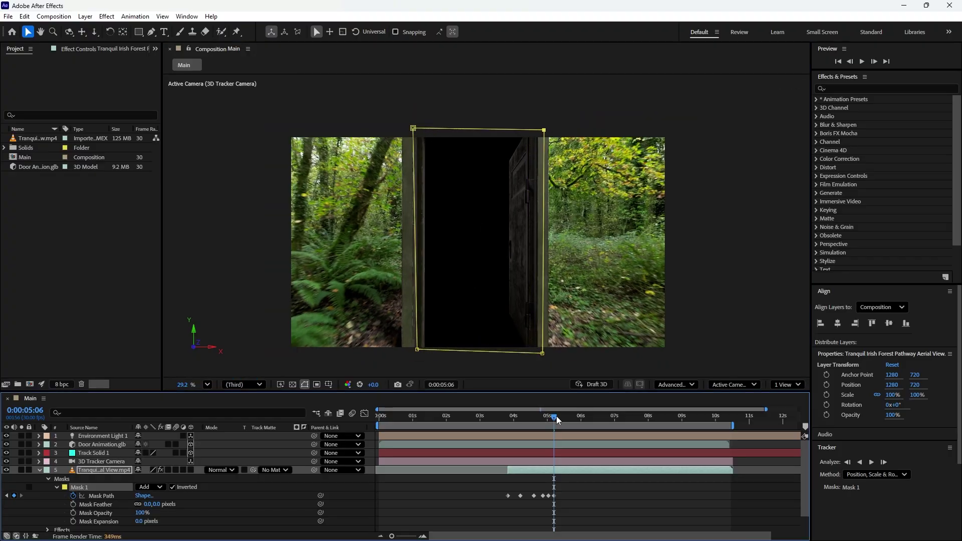
drag(417, 350, 387, 350)
drag(413, 129, 393, 127)
drag(554, 417, 575, 417)
drag(386, 350, 363, 353)
drag(393, 127, 362, 124)
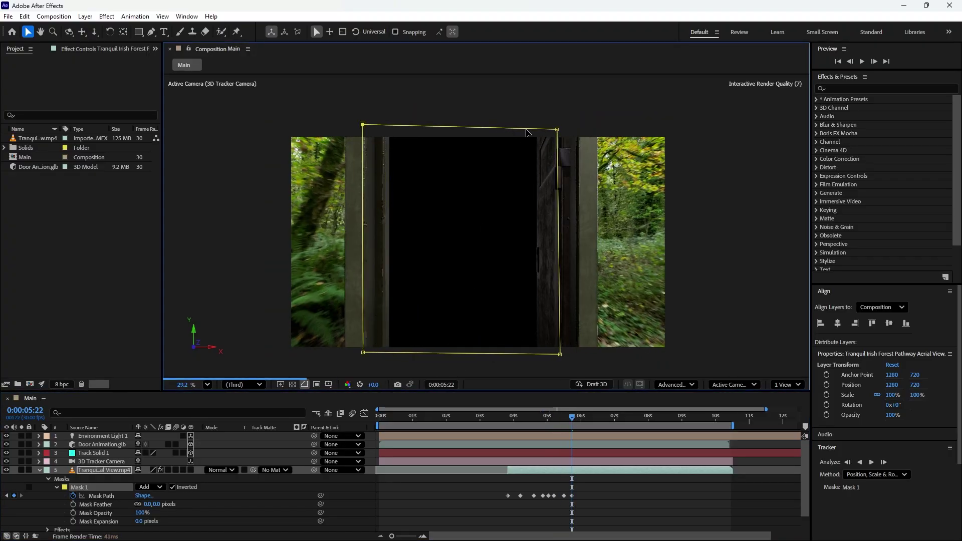
drag(556, 130, 595, 130)
drag(572, 417, 581, 417)
drag(363, 124, 310, 128)
drag(594, 129, 673, 122)
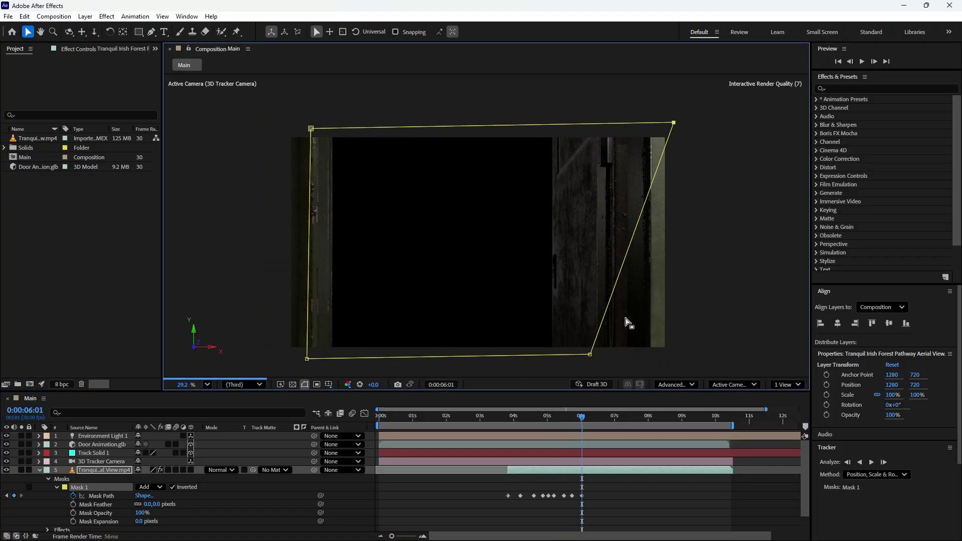
drag(590, 355, 679, 359)
drag(311, 129, 276, 128)
drag(306, 359, 277, 359)
drag(582, 417, 524, 418)
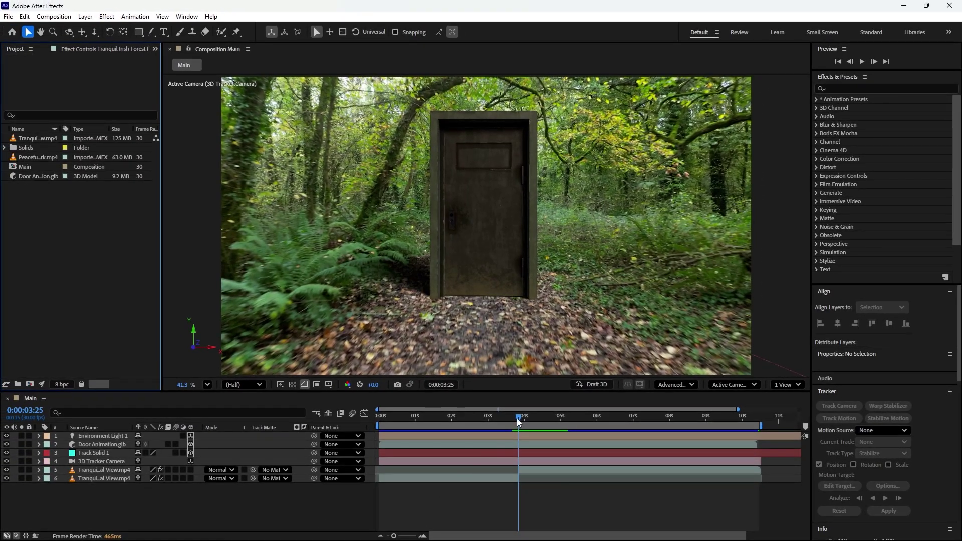
- Add Peaceful Walkway in Milan Park.mp4 as the bottom layer, starting about one second in
drag(519, 422, 542, 420)
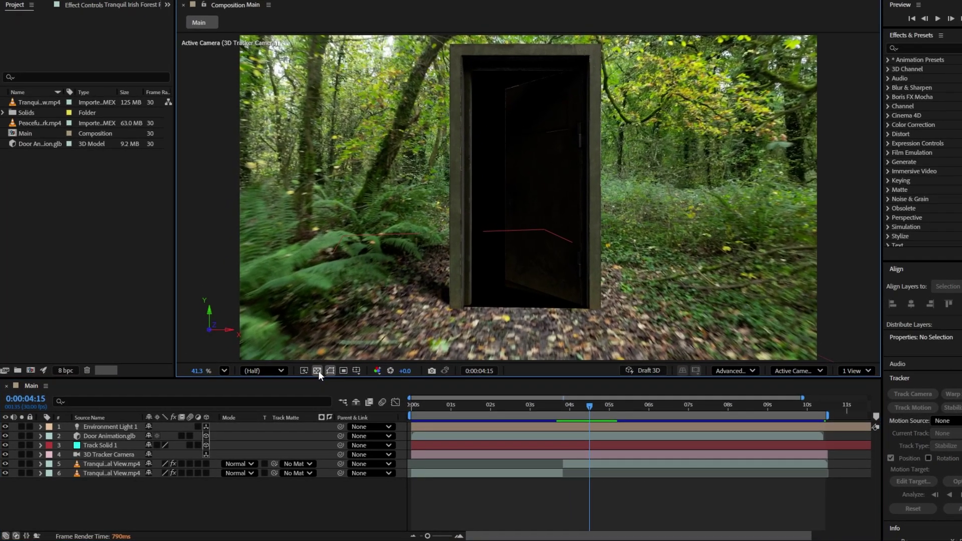
click(318, 371)
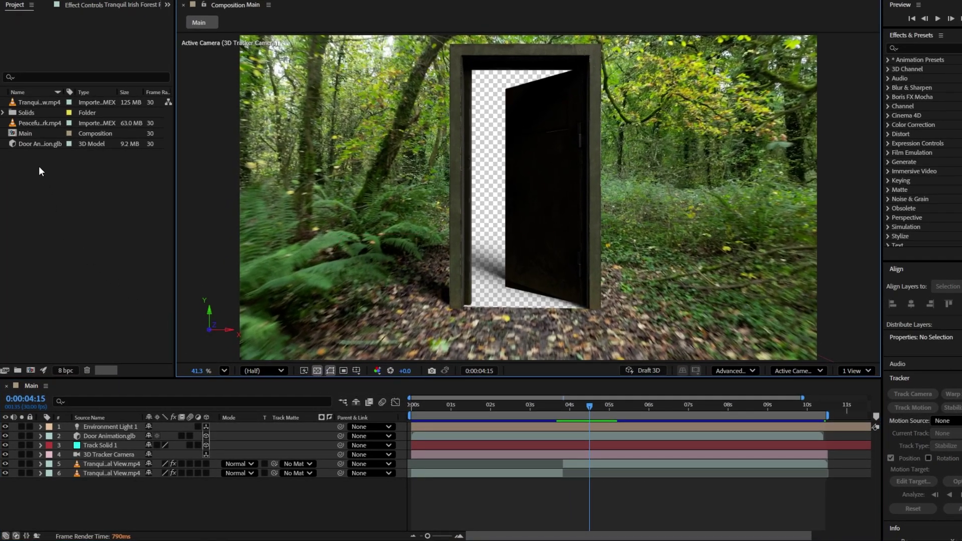
click(35, 124)
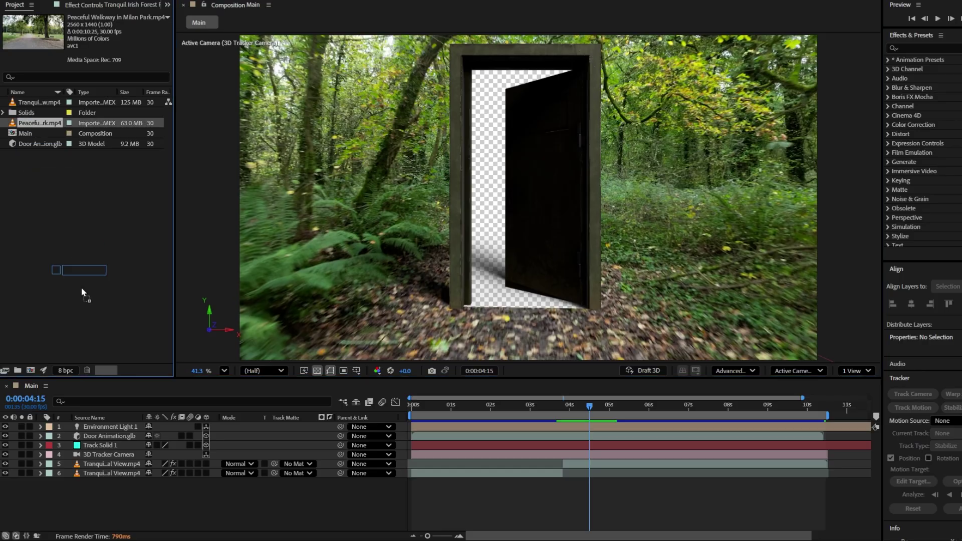
drag(81, 287, 92, 483)
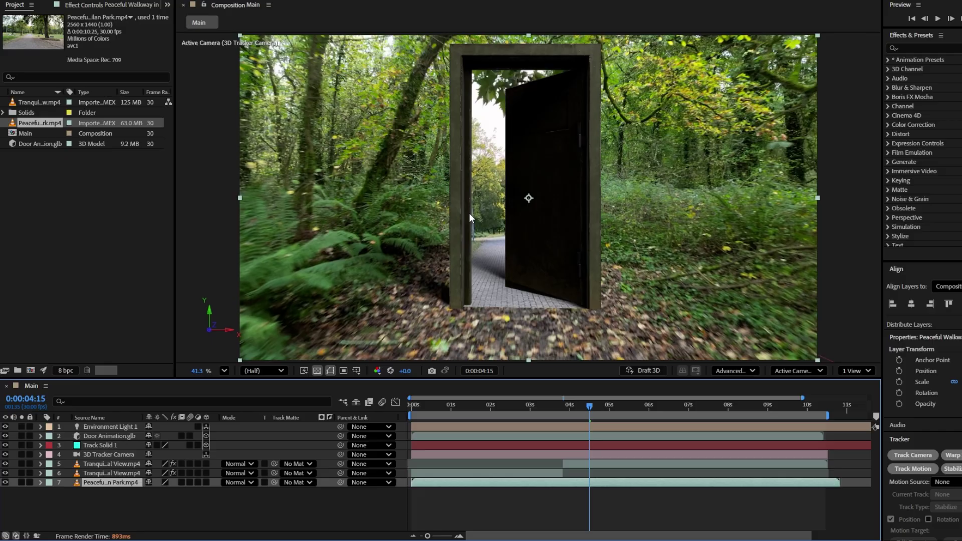
drag(441, 485, 473, 484)
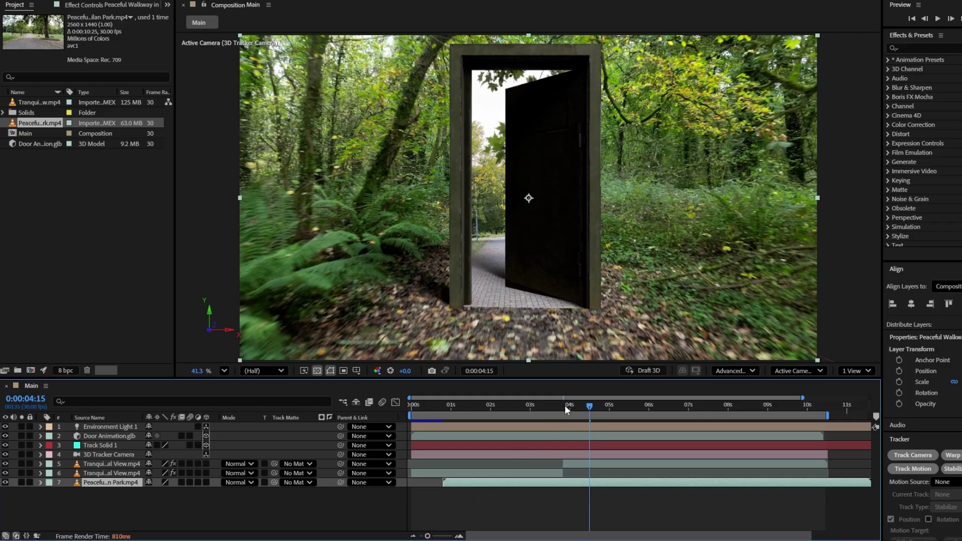
drag(564, 405, 591, 427)
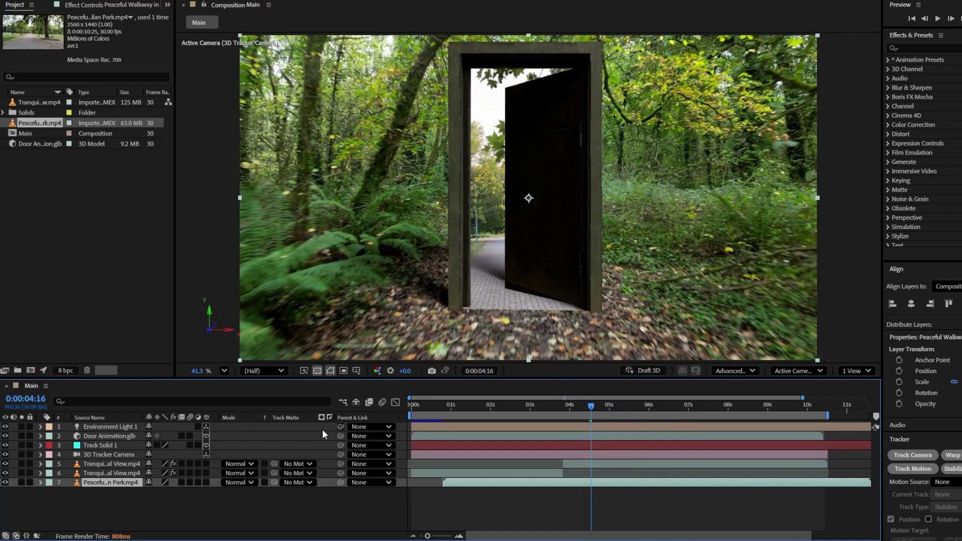
- Set Mask Feather on the Tranquil forest layer's Mask 1 to 19.0,19.0 pixels
click(124, 463)
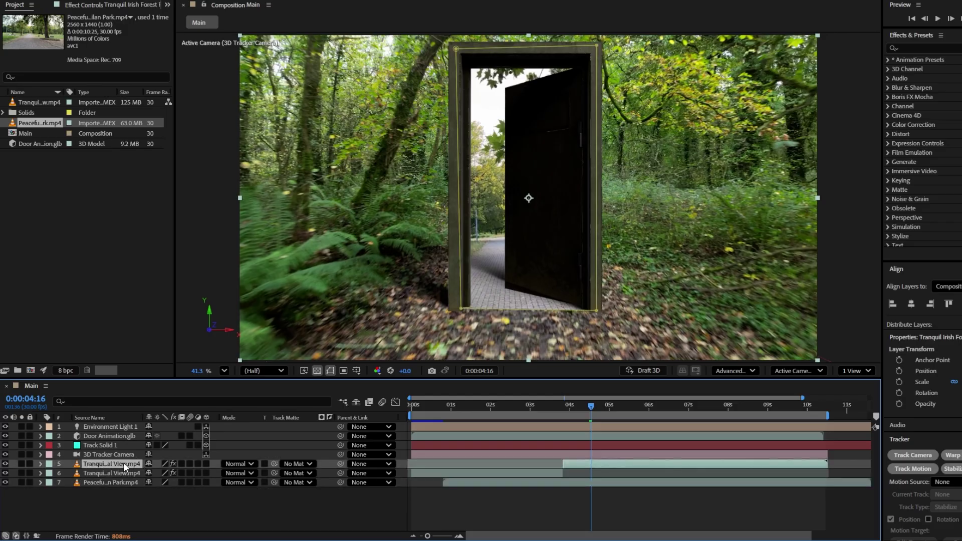
key(m)
key(m)
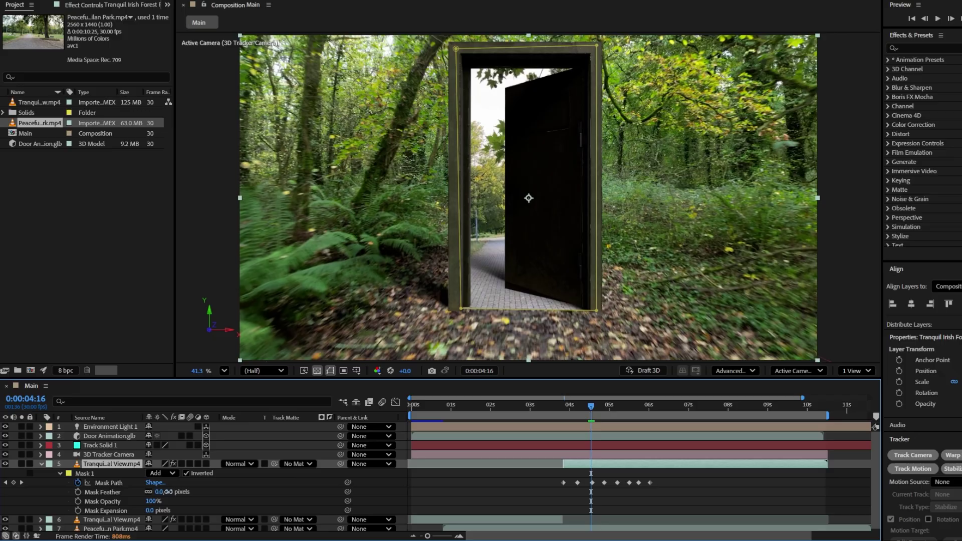
drag(169, 491, 174, 492)
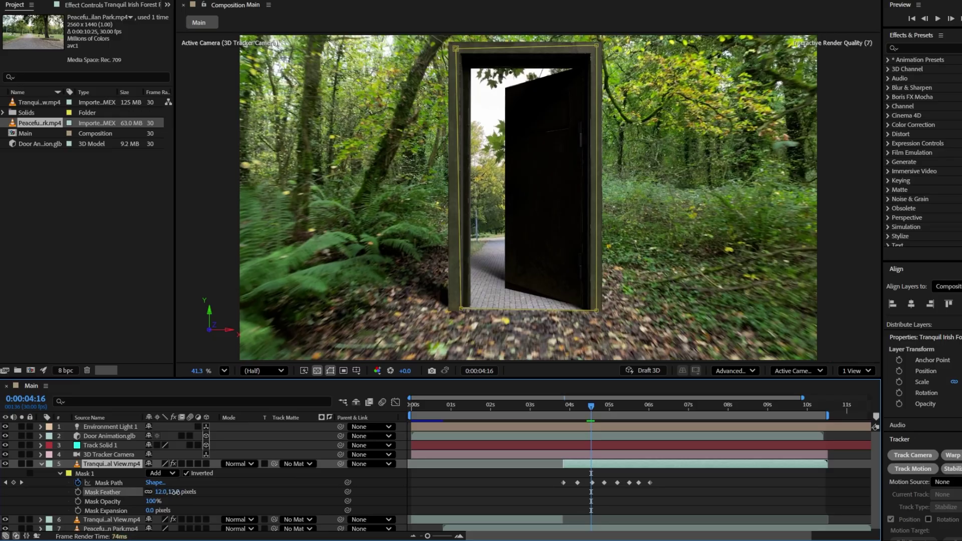
drag(179, 492, 180, 492)
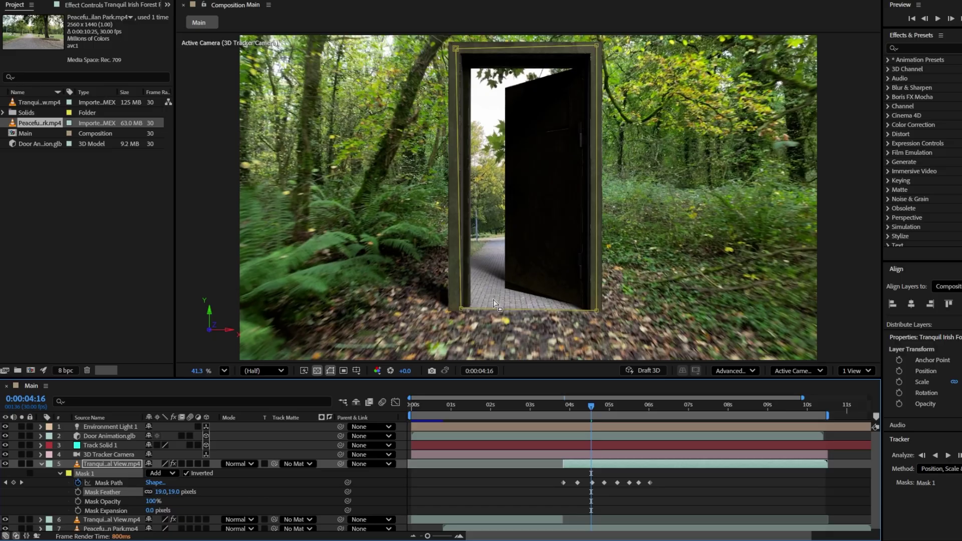
drag(590, 404, 813, 440)
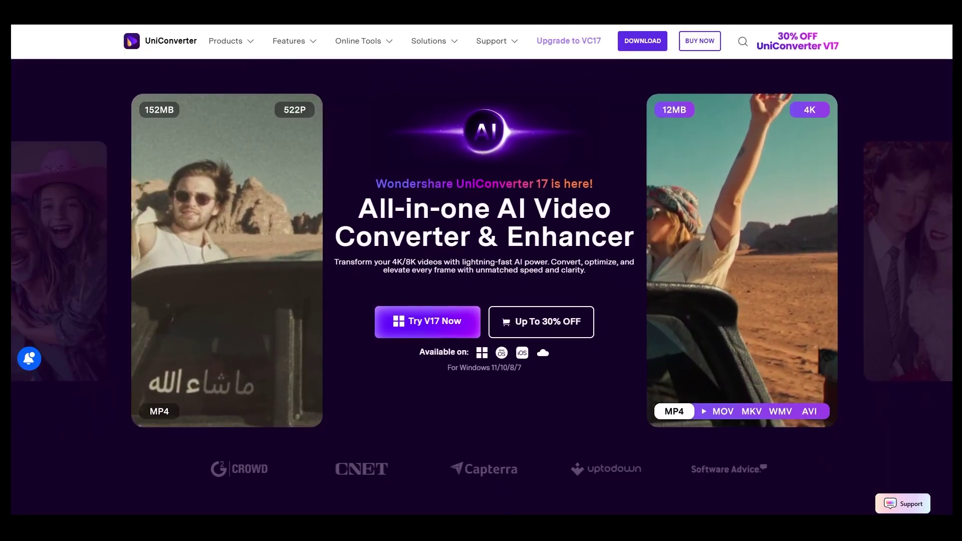
- Scroll down the UniConverter site to the AI Video Converter section
scroll(508, 378, down, 5)
scroll(508, 378, down, 1)
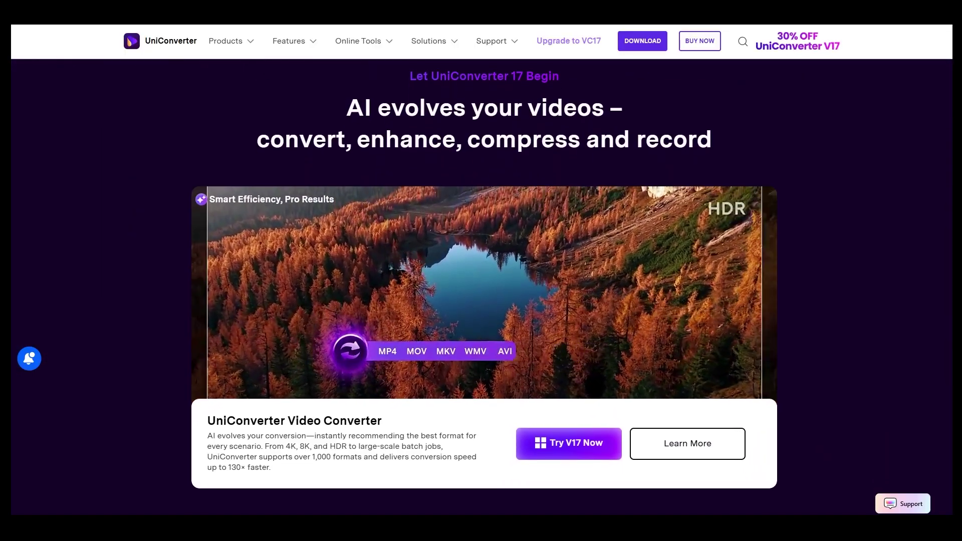